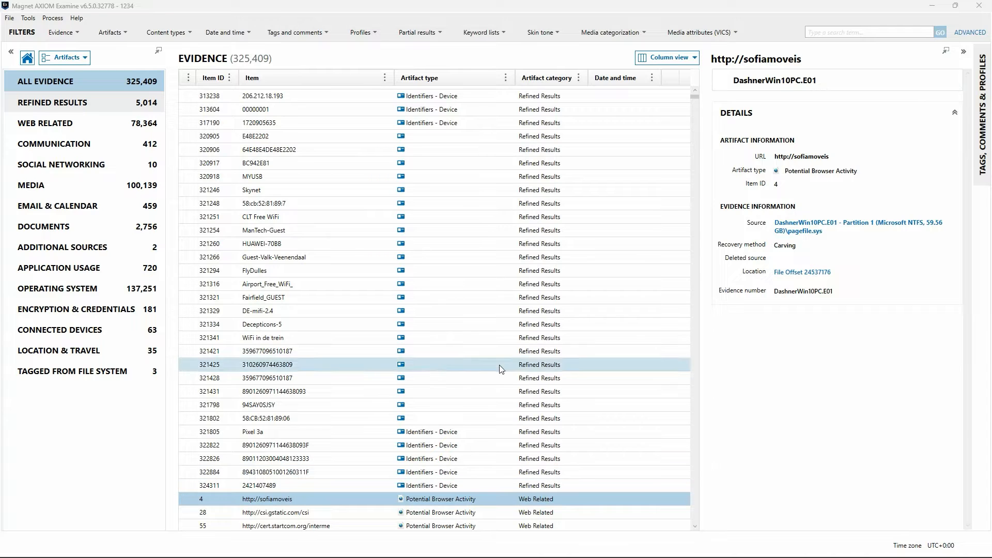
Step: List the Documents evidence and apply an artifact filter for the whole Documents category
{"action": "left_click", "coordinate": [47, 227]}
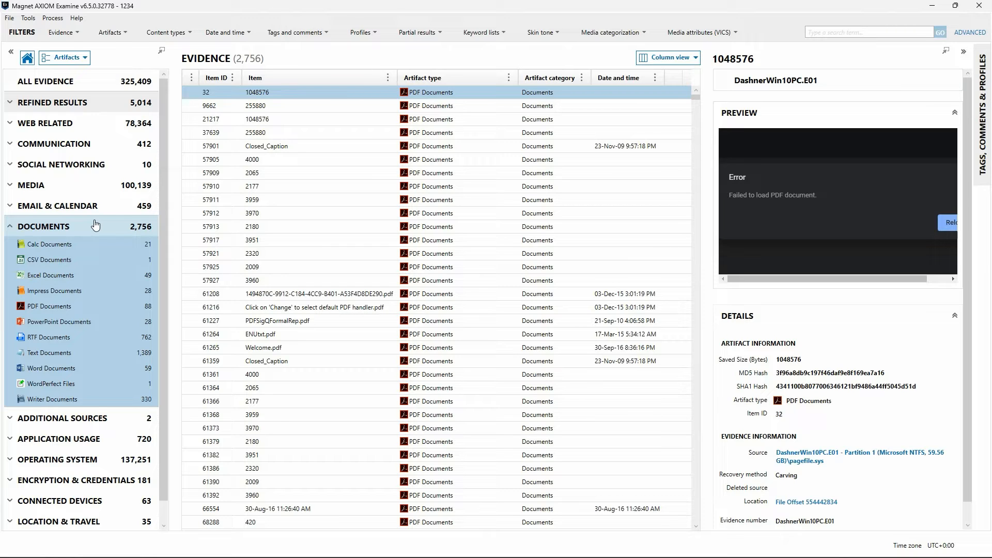
{"action": "left_click", "coordinate": [120, 34]}
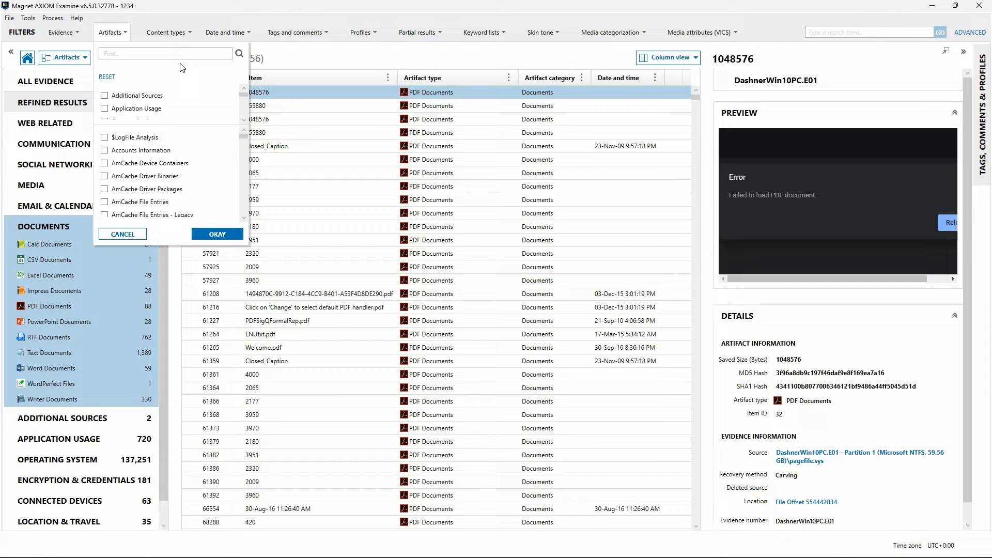
{"action": "left_click", "coordinate": [244, 121]}
{"action": "left_click", "coordinate": [245, 120]}
{"action": "left_click", "coordinate": [245, 121]}
{"action": "left_click", "coordinate": [105, 108]}
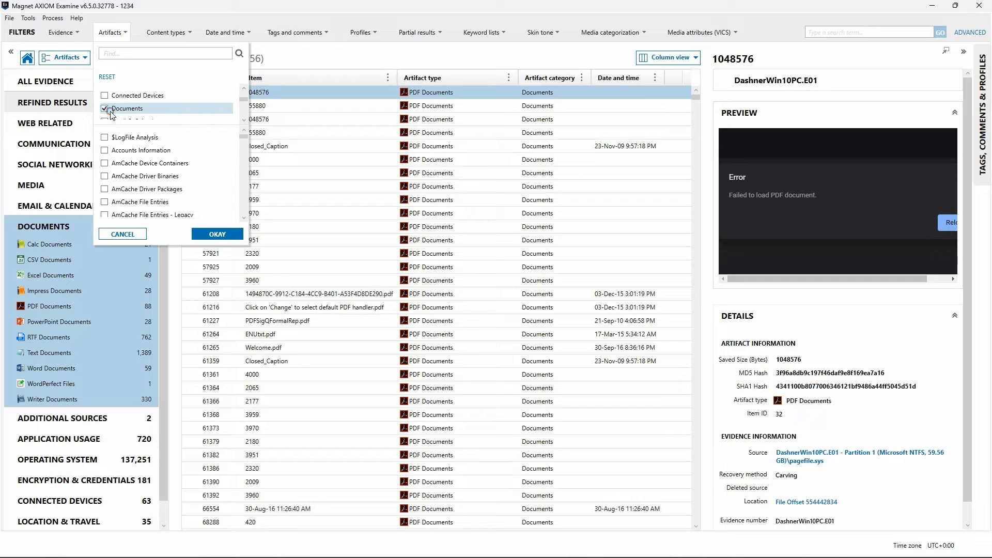
{"action": "left_click", "coordinate": [217, 234]}
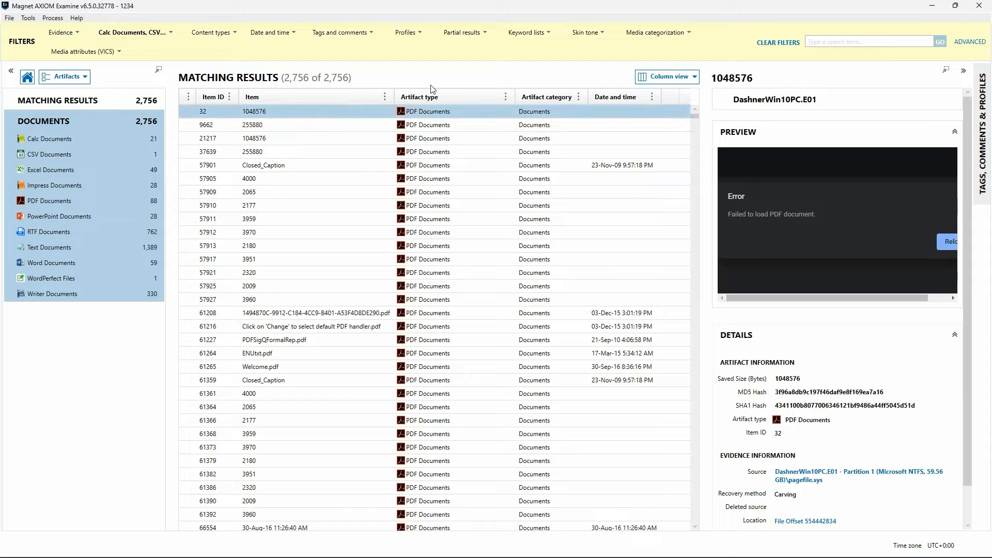
Step: Clear the Documents filter and filter the evidence by the Word Documents artifact only
{"action": "left_click", "coordinate": [792, 45]}
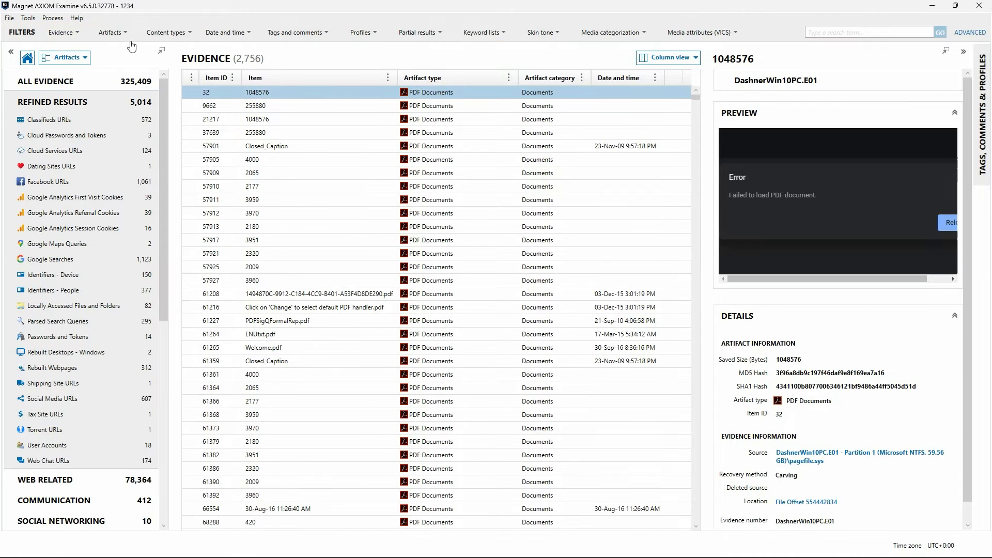
{"action": "left_click", "coordinate": [128, 35]}
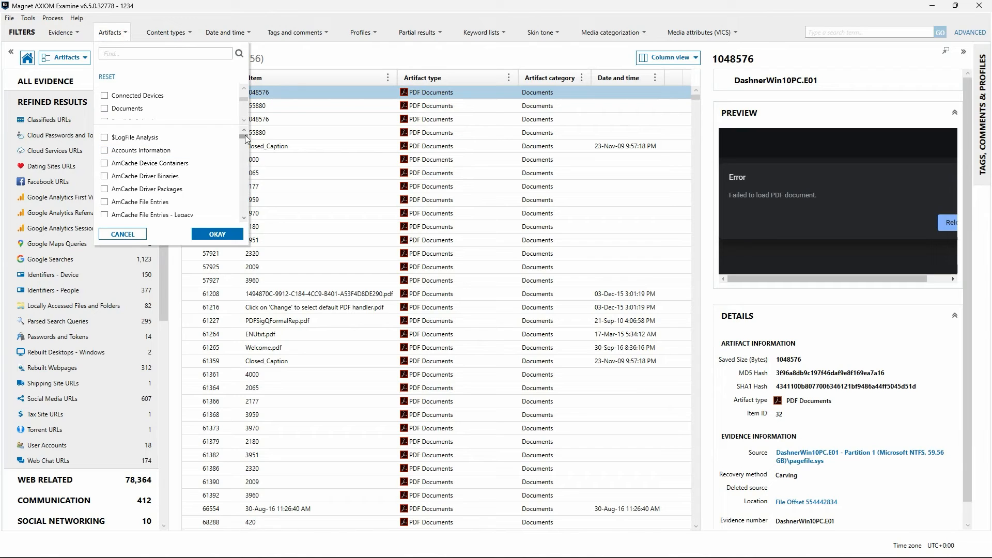
{"action": "left_click_drag", "start_coordinate": [245, 134], "coordinate": [243, 206]}
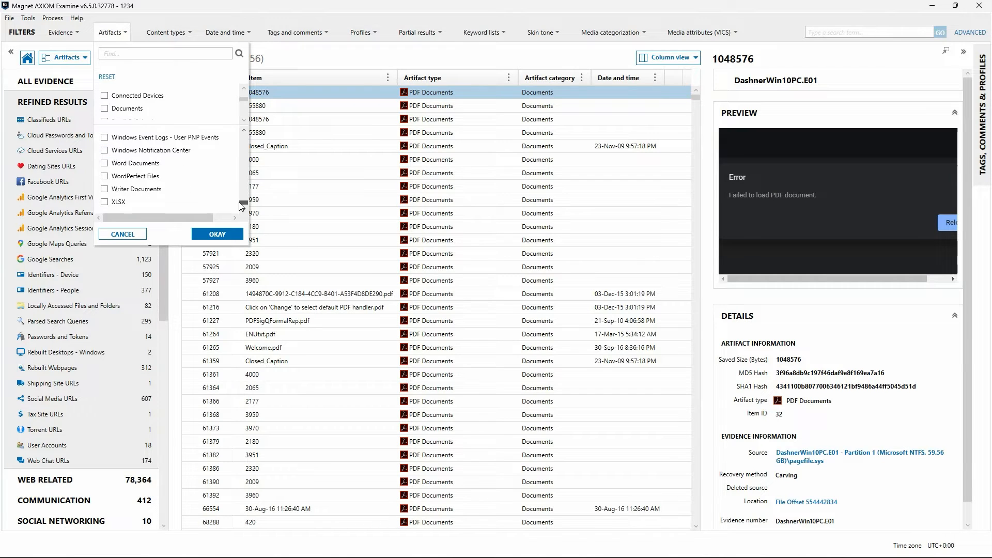
{"action": "left_click", "coordinate": [133, 164]}
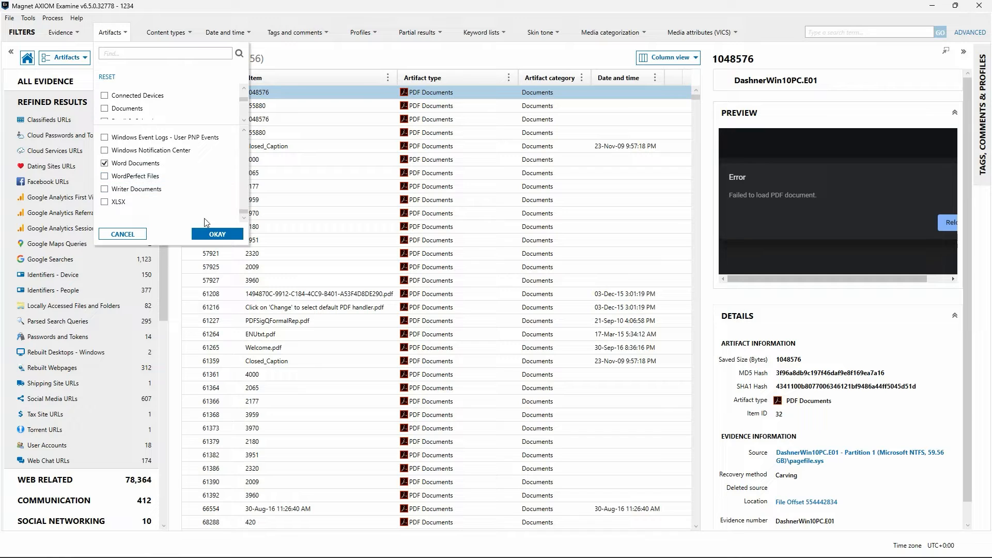
{"action": "left_click", "coordinate": [214, 235]}
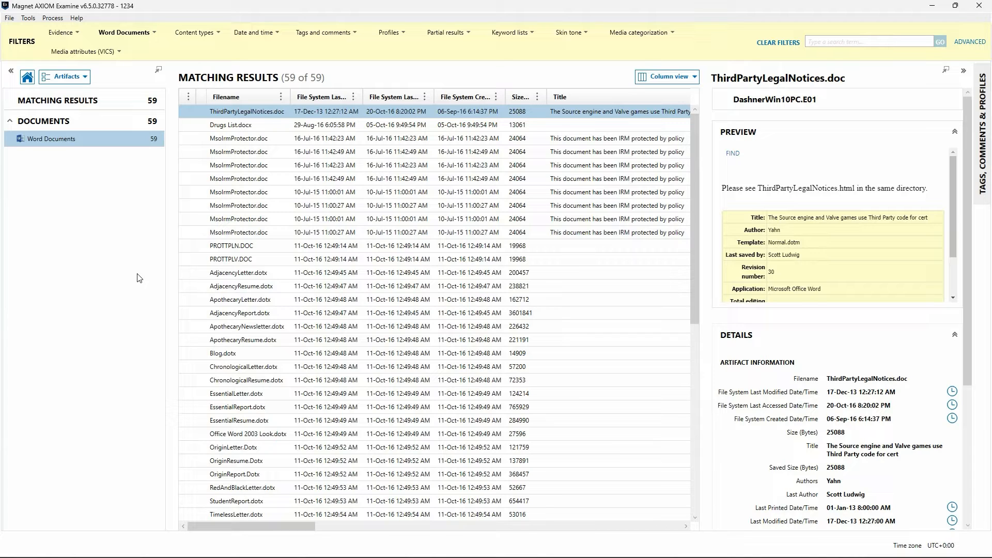
Step: Replace the Word Documents filter with the Conversations content type and expand the Communication and Email & Calendar results
{"action": "left_click", "coordinate": [770, 45]}
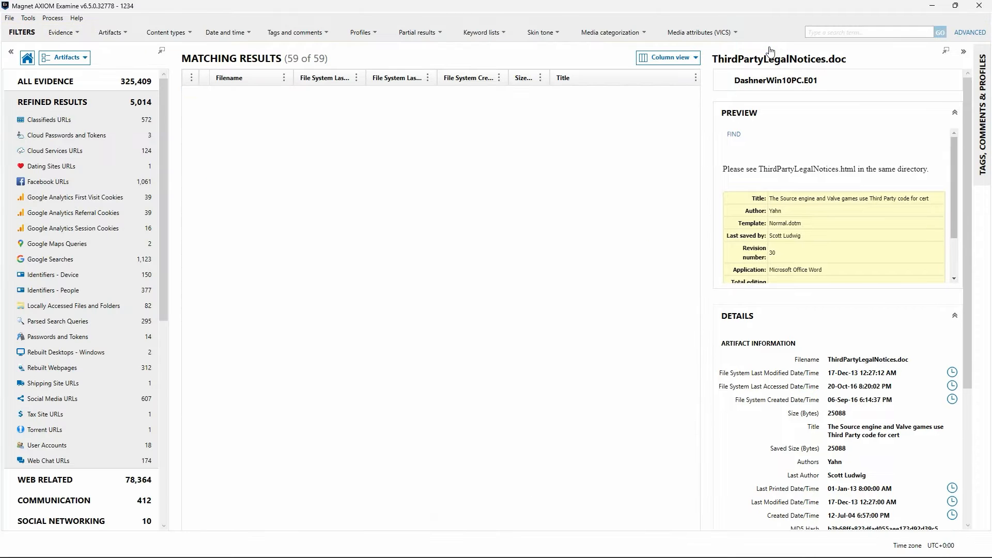
{"action": "left_click", "coordinate": [172, 37]}
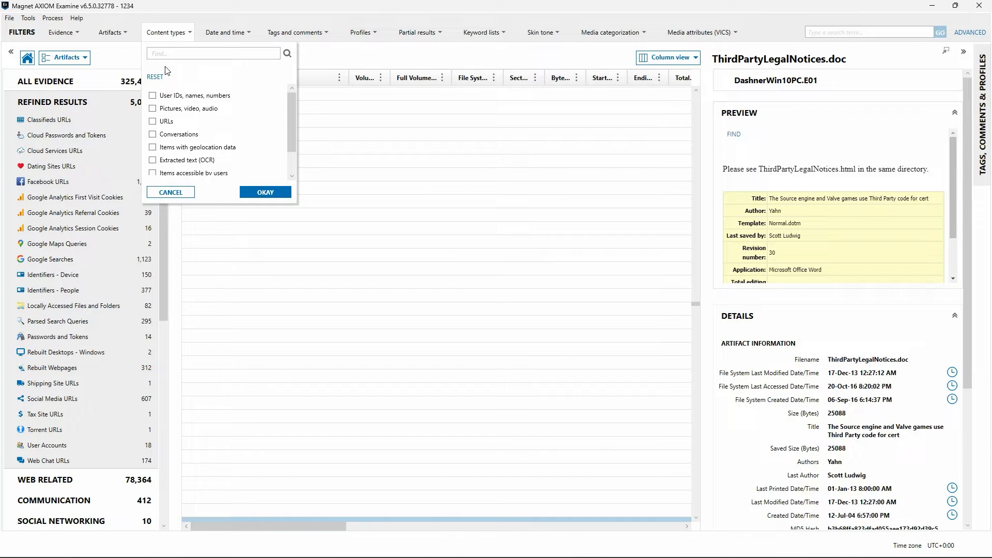
{"action": "left_click", "coordinate": [162, 136]}
{"action": "left_click", "coordinate": [266, 193]}
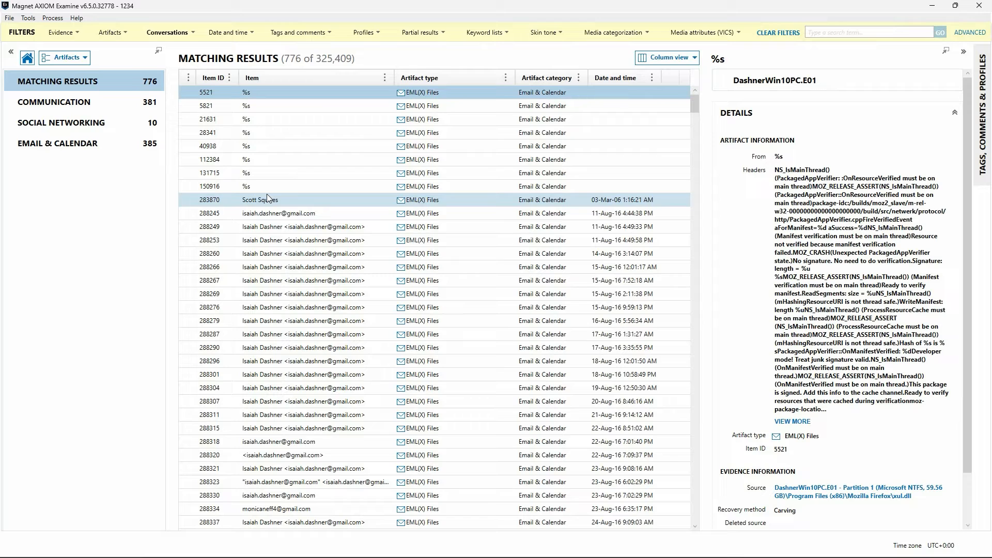
{"action": "left_click", "coordinate": [10, 102]}
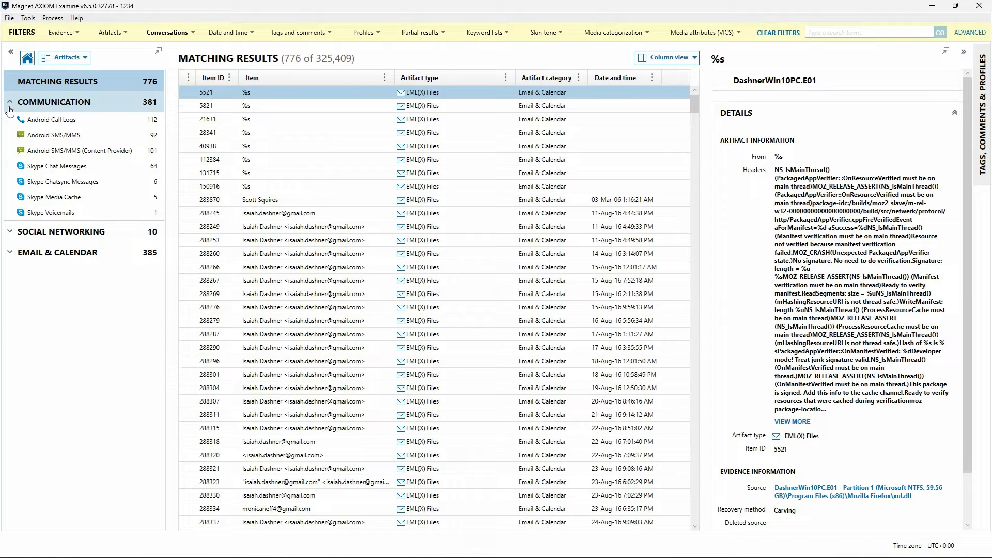
{"action": "left_click", "coordinate": [11, 252]}
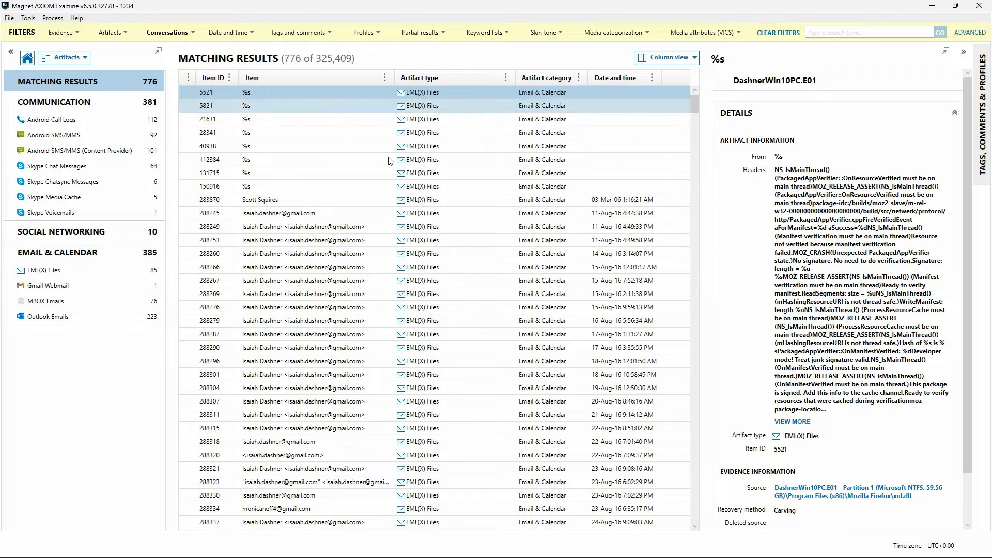
Step: Clear the Conversations filter and review the full list of available content types
{"action": "left_click", "coordinate": [778, 33]}
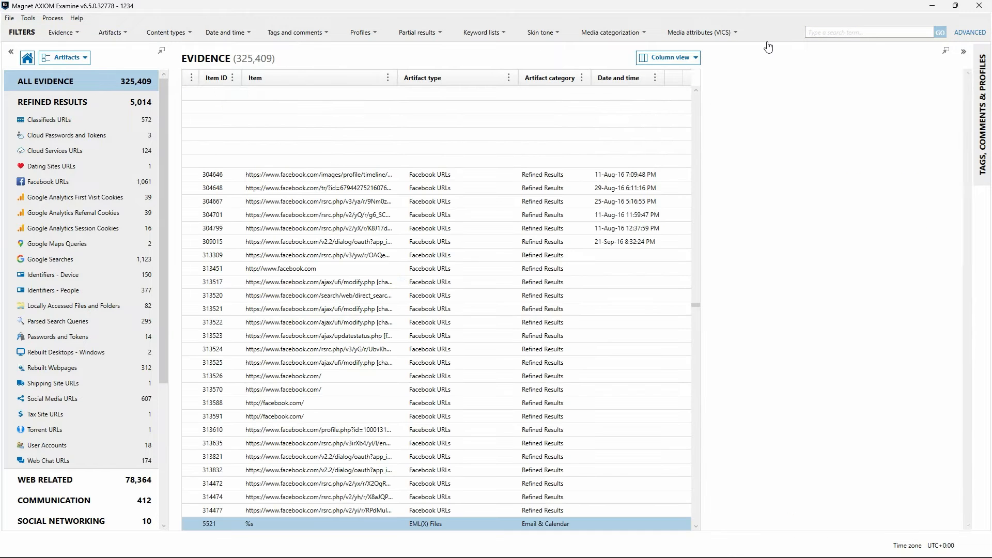
{"action": "left_click", "coordinate": [165, 33]}
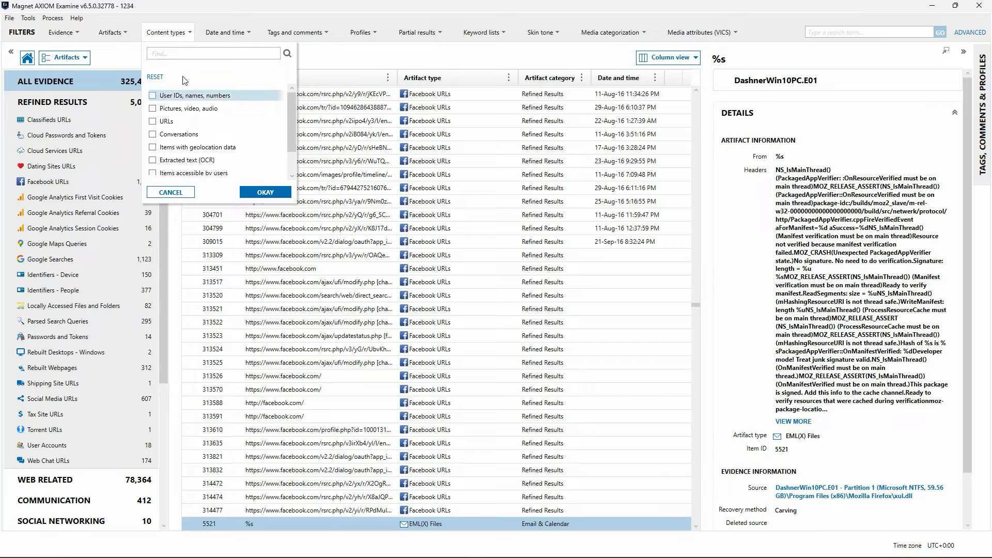
{"action": "scroll", "coordinate": [227, 119], "scroll_direction": "down", "scroll_amount": 2}
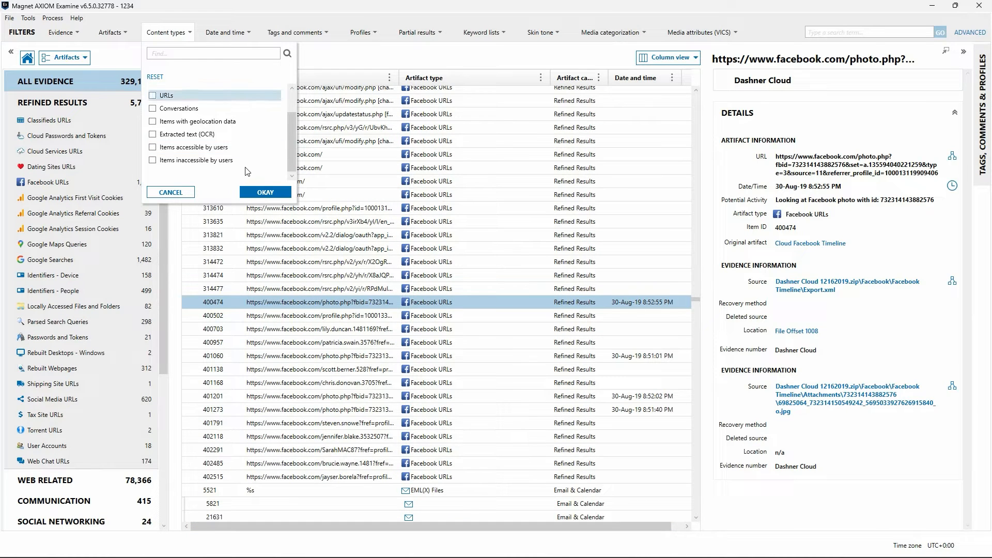
Step: Filter the evidence by absolute date to all dates after 01-Jan-20, leaving the time range at all times
{"action": "left_click", "coordinate": [218, 34]}
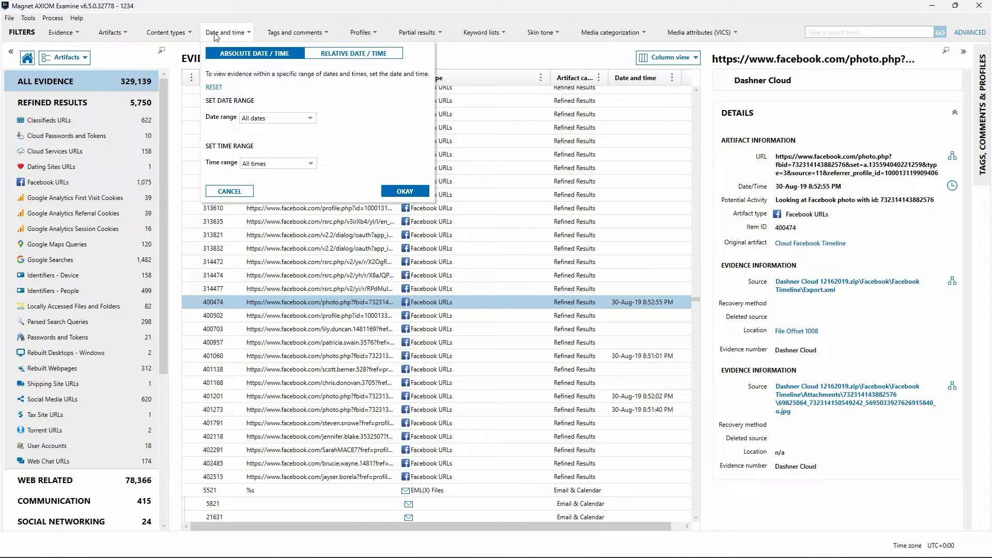
{"action": "left_click", "coordinate": [309, 119]}
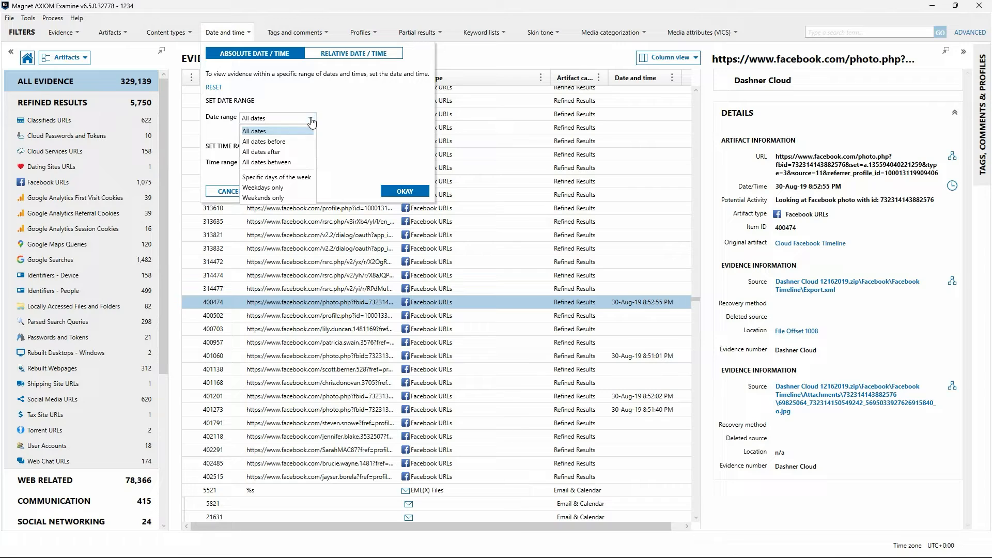
{"action": "left_click", "coordinate": [308, 153]}
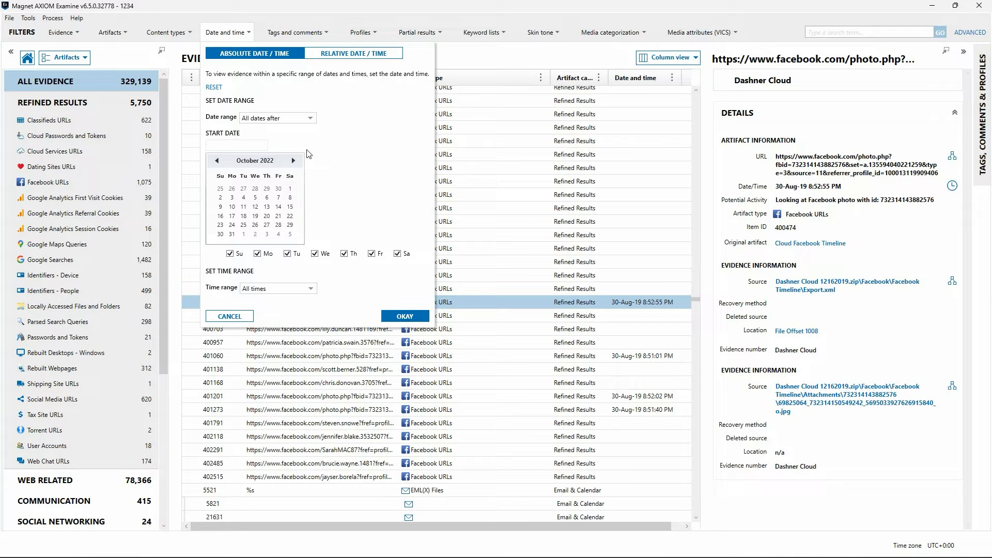
{"action": "left_click", "coordinate": [262, 164]}
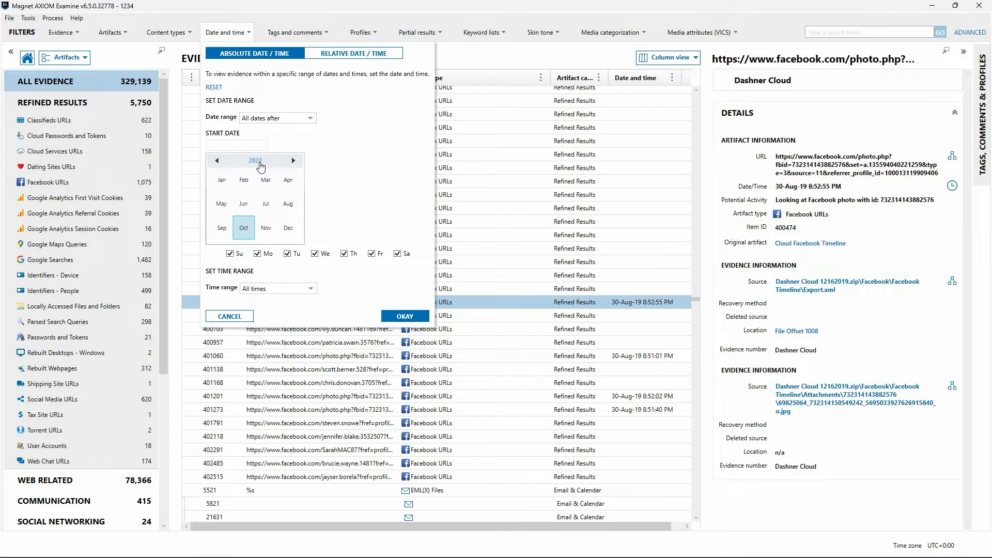
{"action": "left_click", "coordinate": [261, 165]}
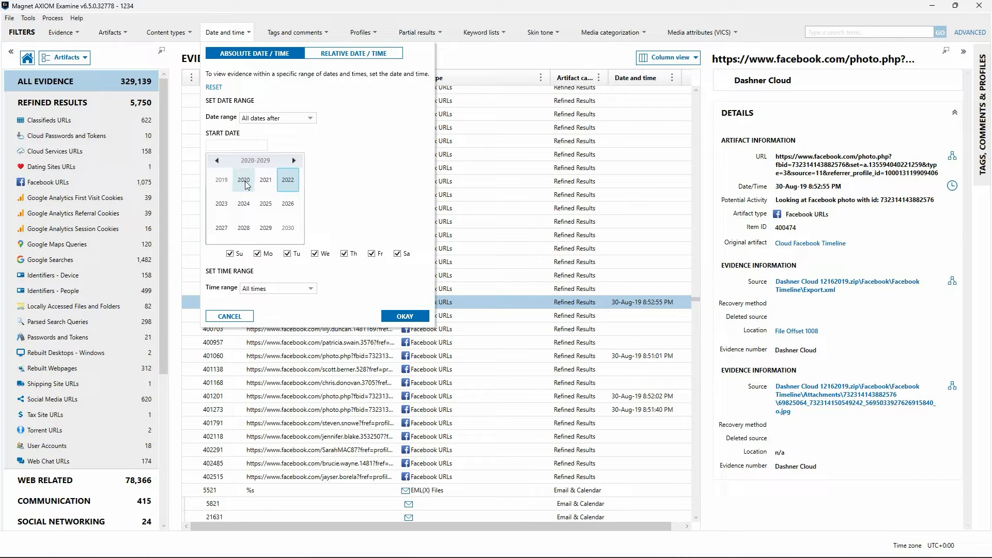
{"action": "left_click", "coordinate": [244, 181]}
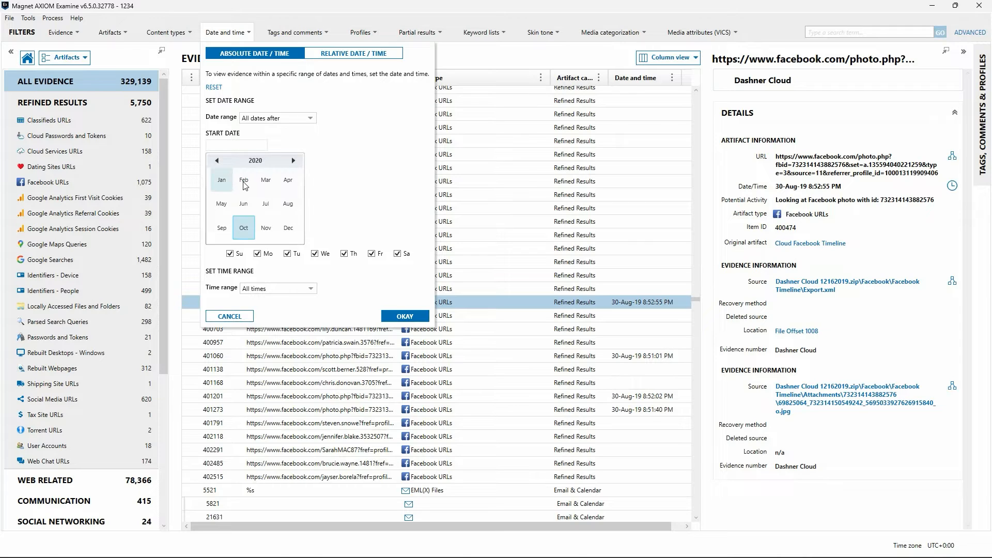
{"action": "left_click", "coordinate": [222, 180]}
{"action": "left_click", "coordinate": [255, 188]}
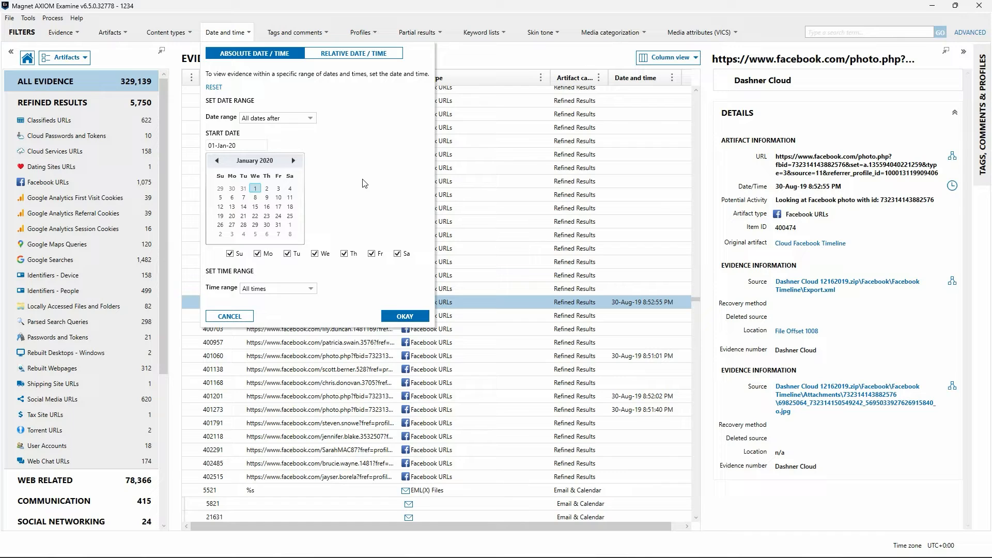
{"action": "left_click", "coordinate": [311, 289]}
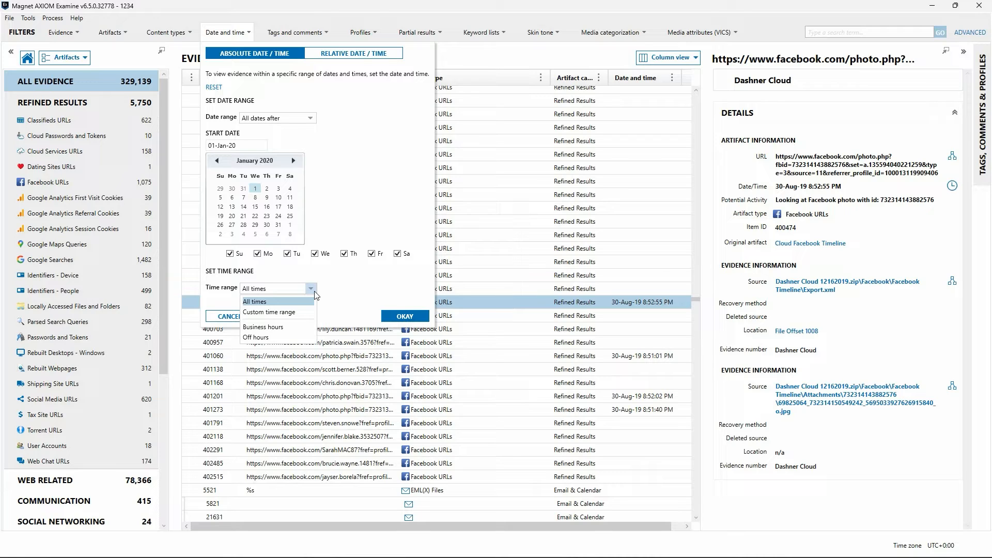
{"action": "left_click", "coordinate": [345, 294]}
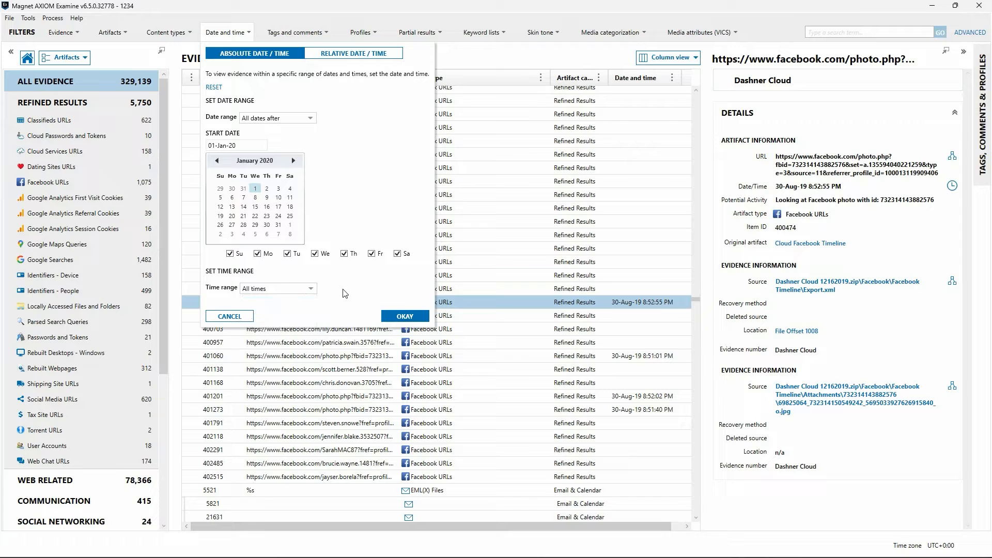
{"action": "left_click", "coordinate": [412, 321]}
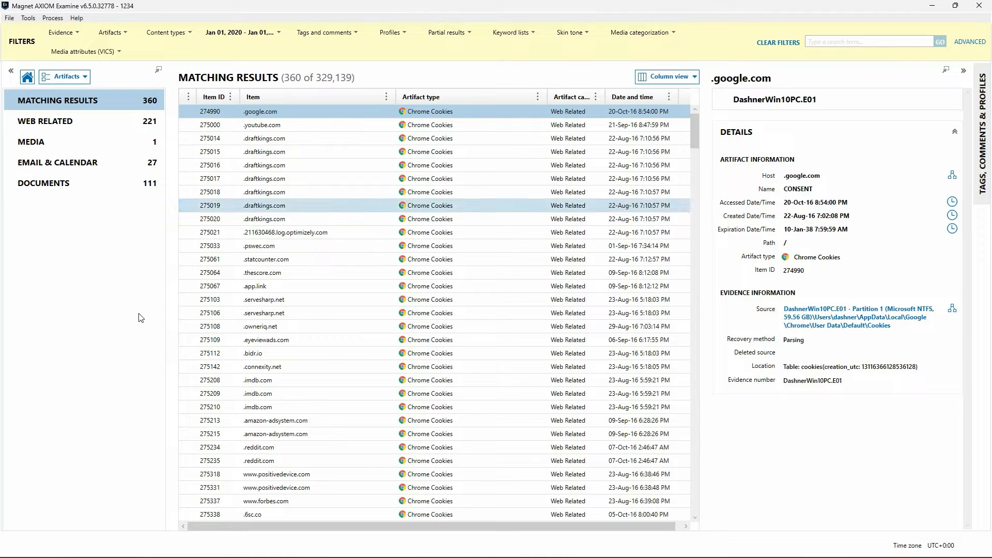
Step: Clear the date filter, review the available tags, and filter the evidence to untagged items
{"action": "left_click", "coordinate": [778, 42]}
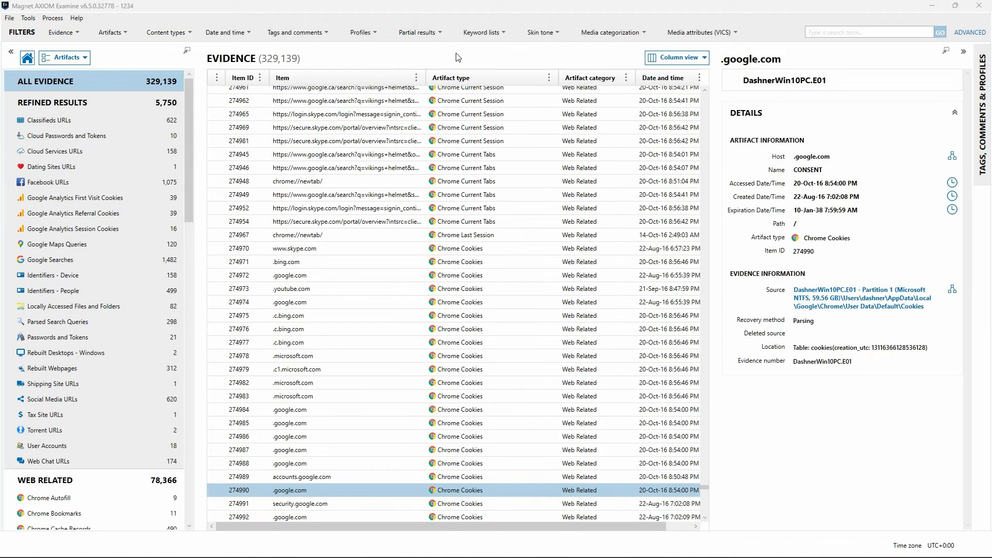
{"action": "left_click", "coordinate": [311, 35]}
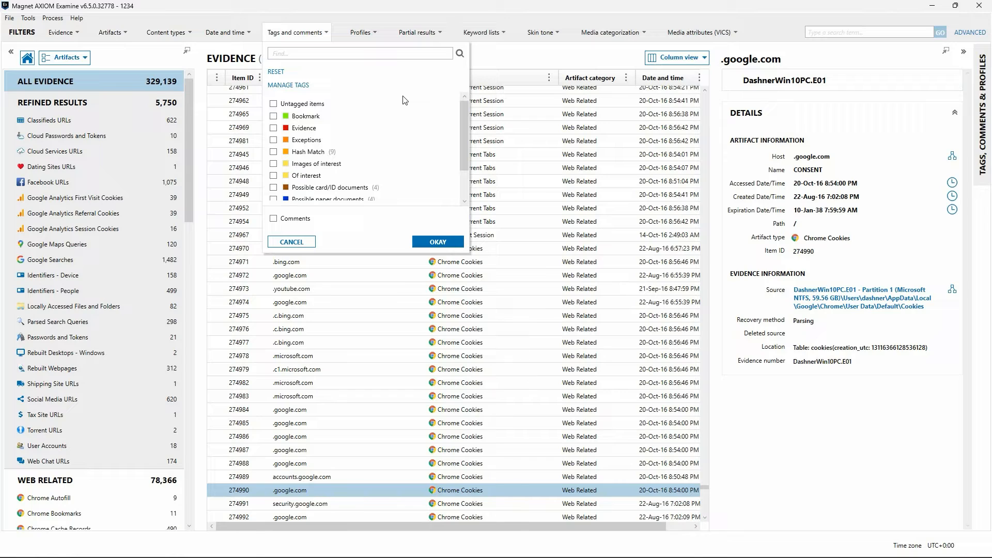
{"action": "scroll", "coordinate": [407, 149], "scroll_direction": "down", "scroll_amount": 1}
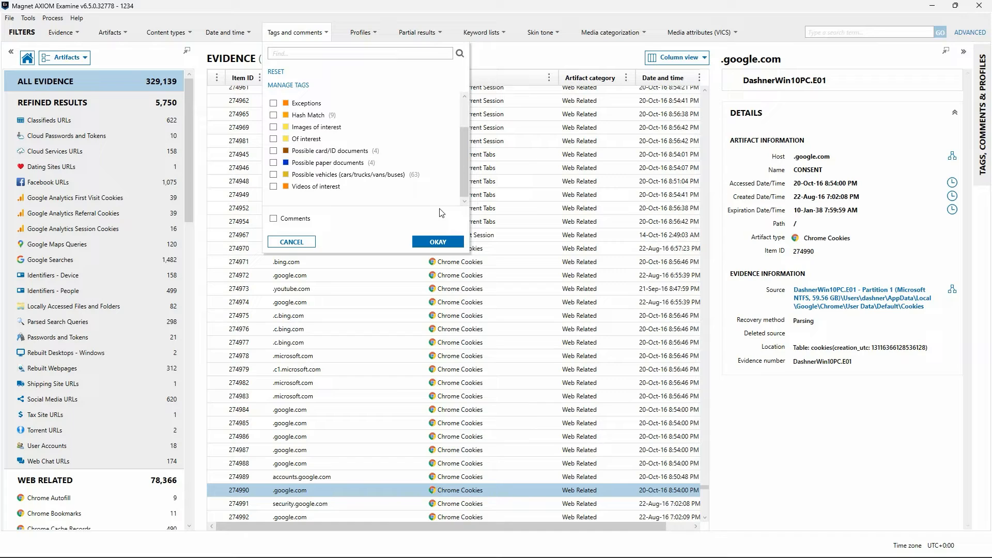
{"action": "scroll", "coordinate": [326, 110], "scroll_direction": "up", "scroll_amount": 3}
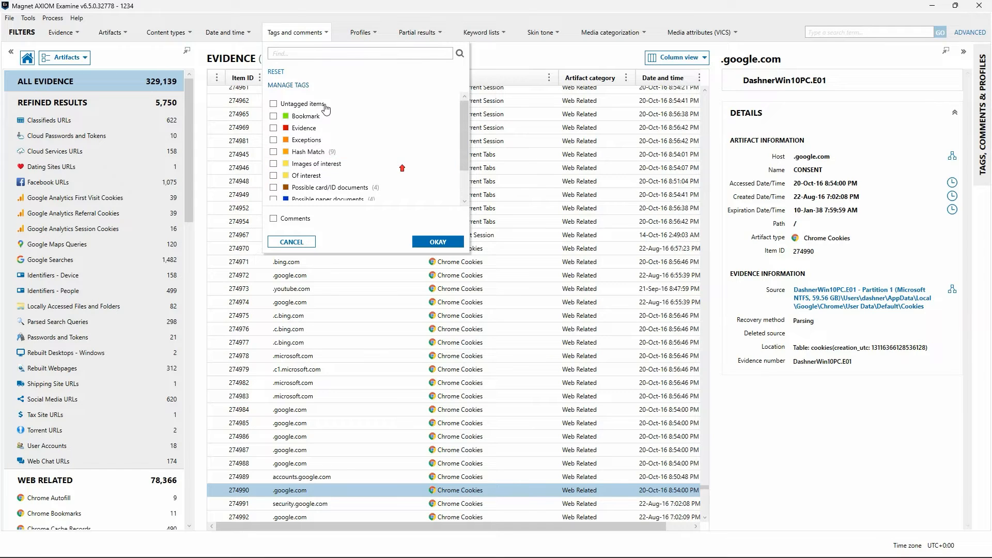
{"action": "left_click", "coordinate": [292, 106]}
{"action": "left_click", "coordinate": [442, 242]}
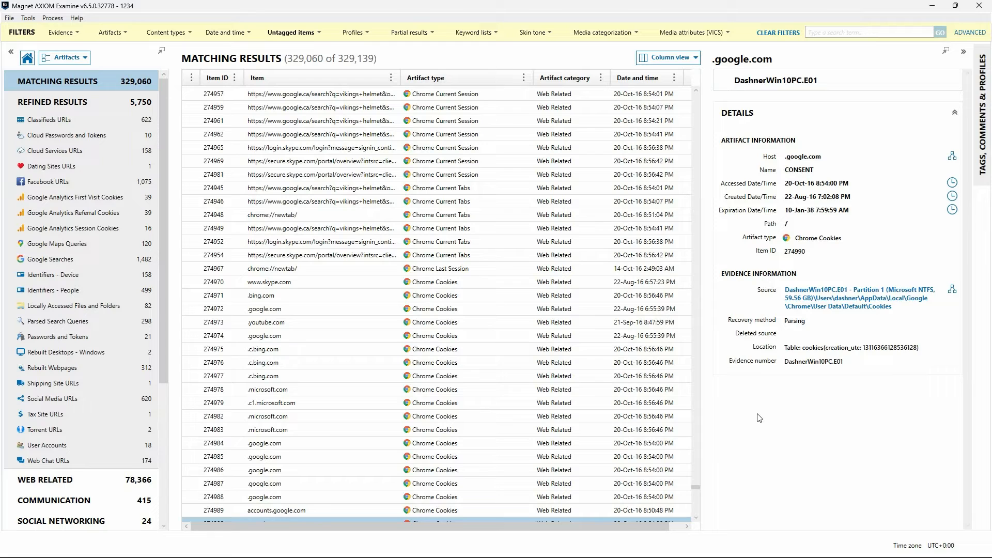
Step: Clear the untagged items filter and filter the evidence by the Hash Match tag
{"action": "left_click", "coordinate": [770, 32]}
{"action": "left_click", "coordinate": [295, 32]}
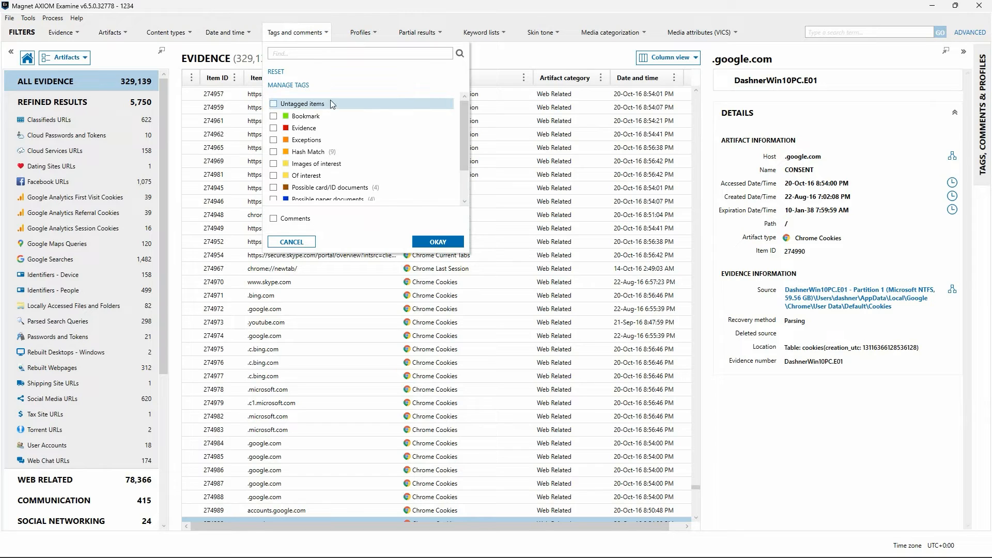
{"action": "left_click", "coordinate": [304, 153]}
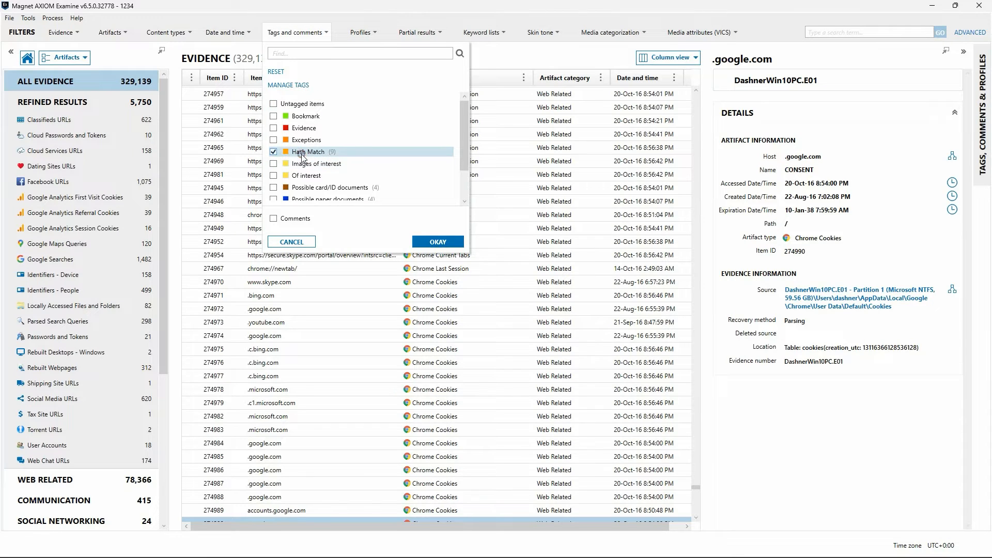
{"action": "left_click", "coordinate": [438, 242]}
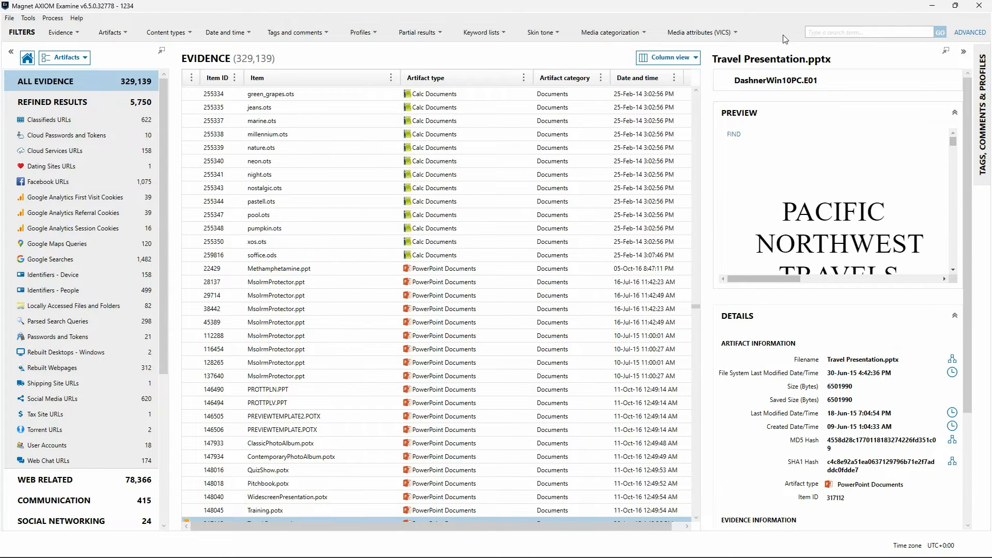
Step: Review the available profiles, open the Identifiers - People artifacts, and filter their Identifier column by the profile subject's surname
{"action": "left_click", "coordinate": [361, 32]}
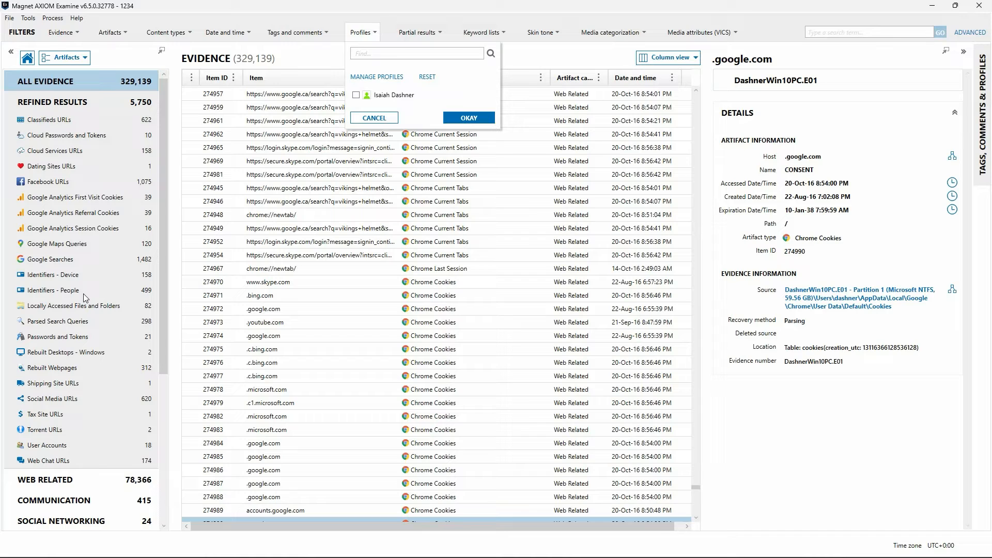
{"action": "left_click", "coordinate": [73, 295]}
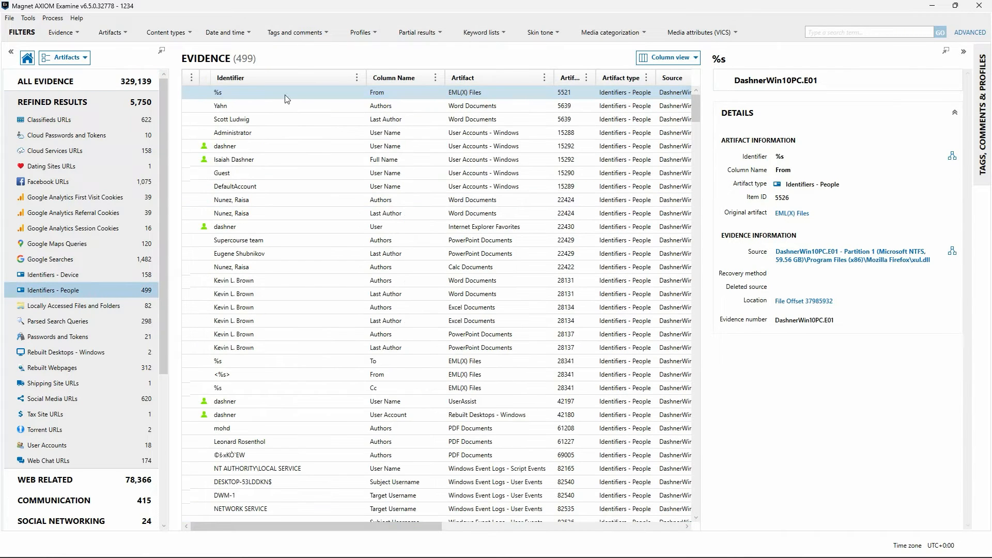
{"action": "right_click", "coordinate": [306, 83]}
{"action": "left_click", "coordinate": [339, 110]}
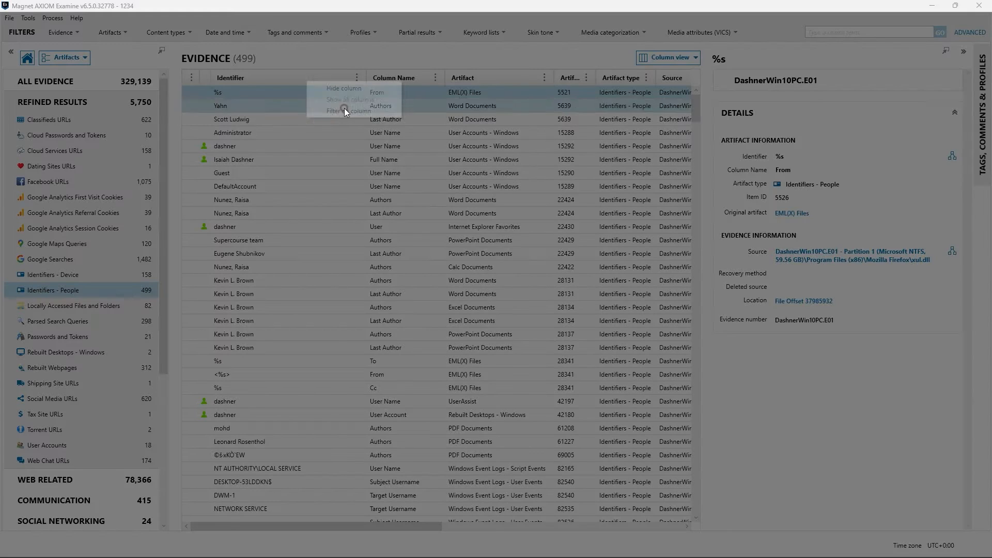
{"action": "type", "text": "dashn"}
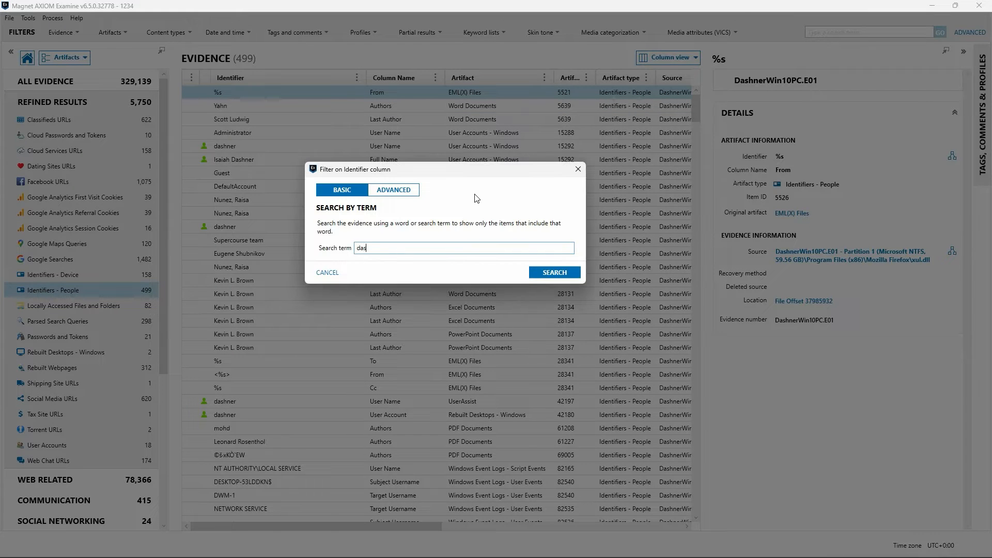
{"action": "type", "text": "er"}
{"action": "key", "text": "Return"}
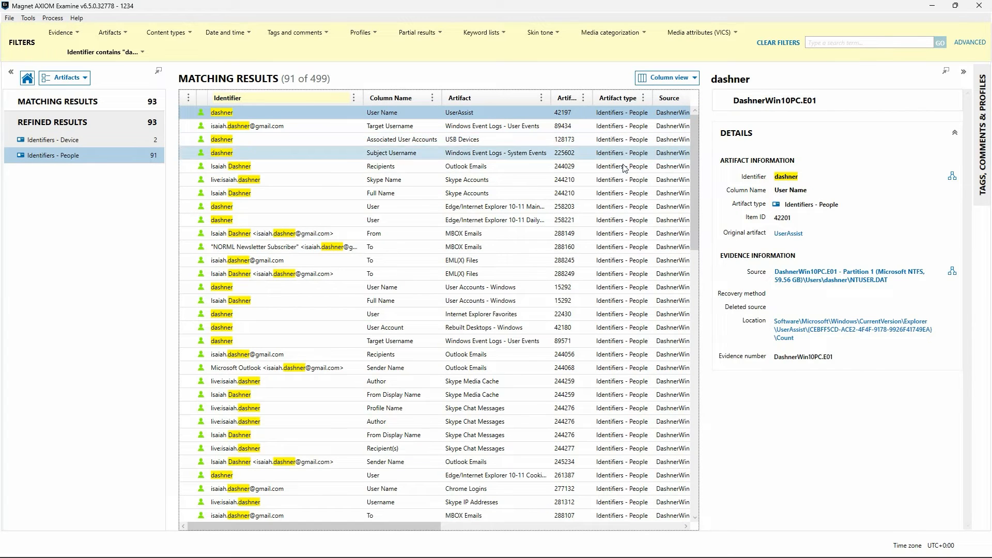
Step: Assign the matching identifiers from the Cloud Facebook Messenger sender name through the last row to the existing profile, and clear the column filter
{"action": "left_click_drag", "start_coordinate": [693, 147], "coordinate": [691, 148]}
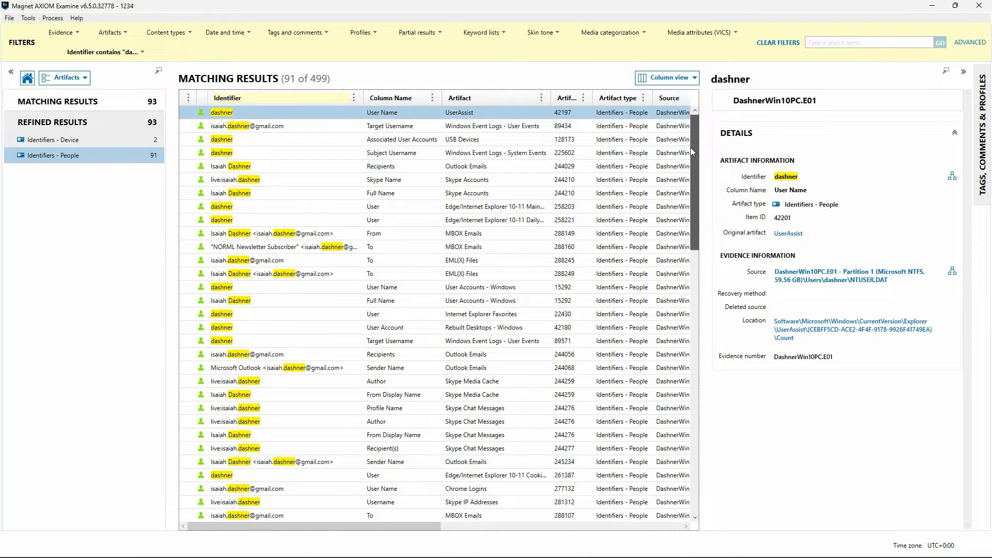
{"action": "left_click_drag", "start_coordinate": [691, 148], "coordinate": [696, 386]}
{"action": "left_click", "coordinate": [243, 133]}
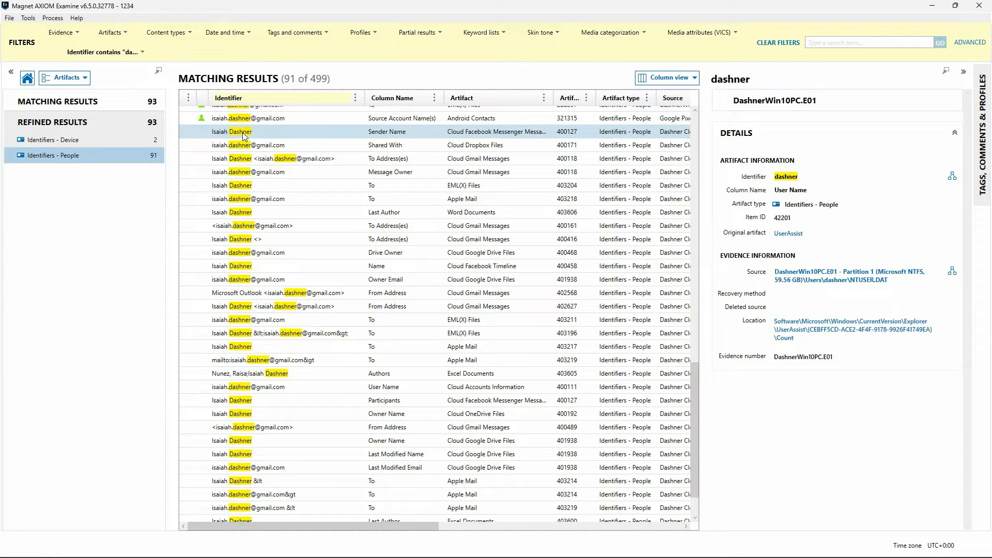
{"action": "scroll", "coordinate": [352, 253], "scroll_direction": "down", "scroll_amount": 3}
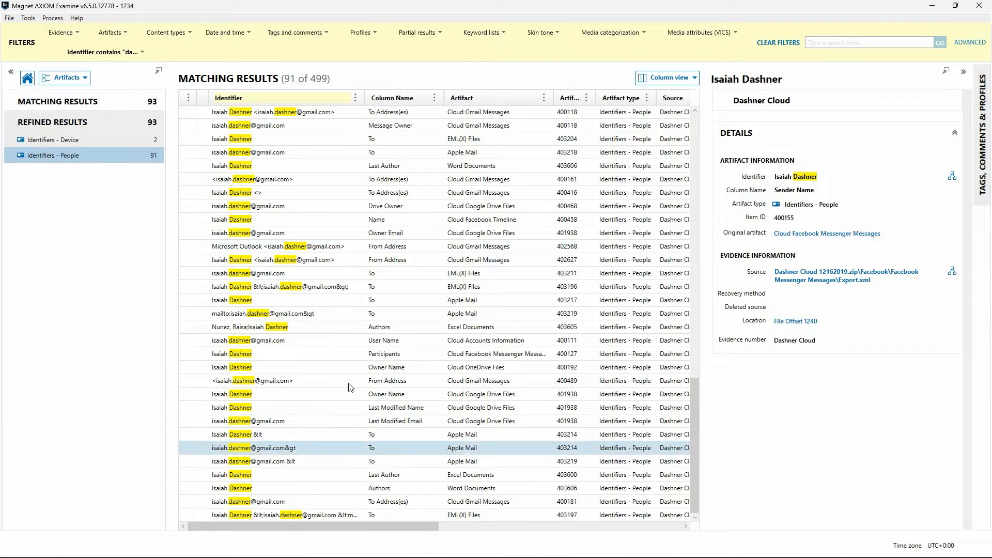
{"action": "left_click", "coordinate": [357, 515], "text": "shift"}
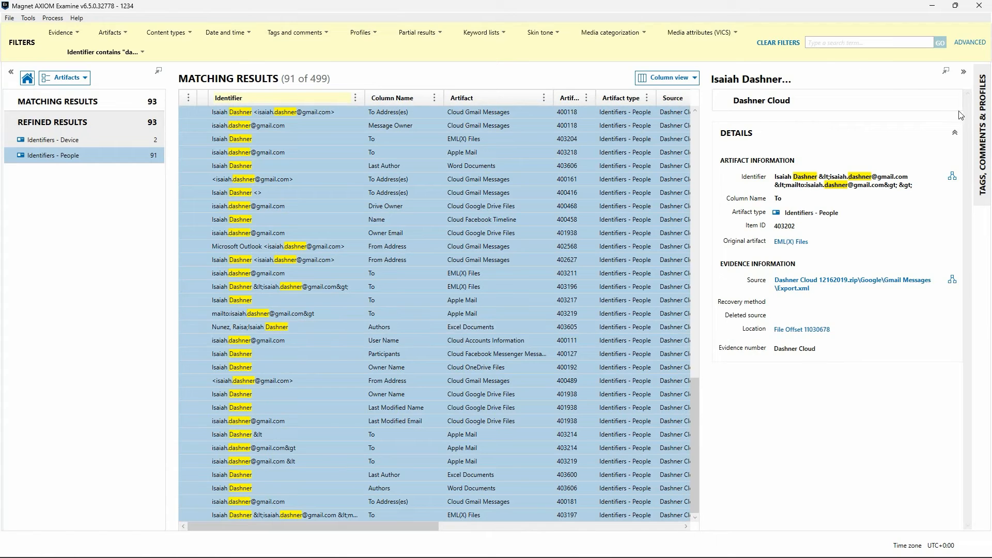
{"action": "left_click", "coordinate": [982, 126]}
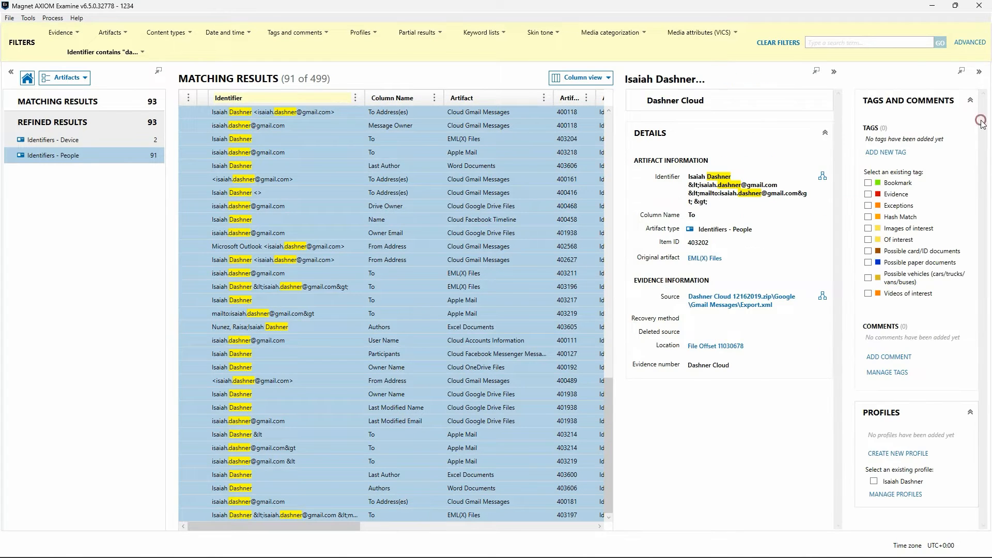
{"action": "left_click", "coordinate": [874, 482]}
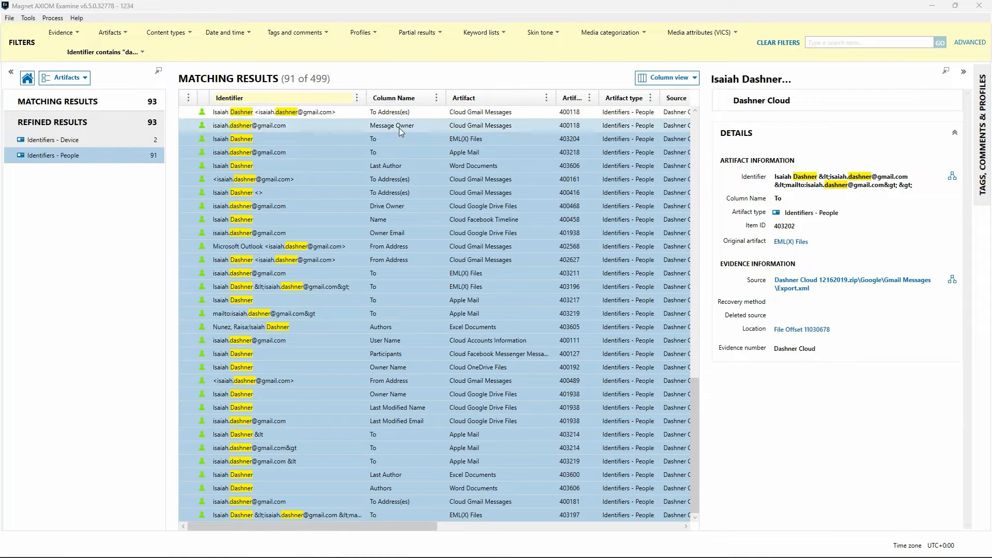
{"action": "left_click", "coordinate": [772, 44]}
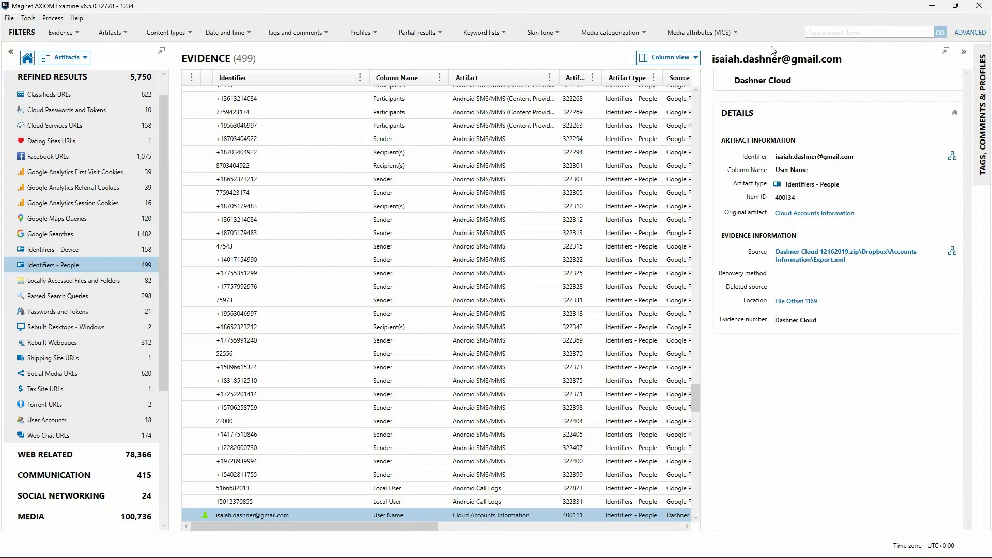
Step: Review the partial results options and open the Android SMS/MMS (Content Provider) messages under Communication
{"action": "left_click", "coordinate": [422, 33]}
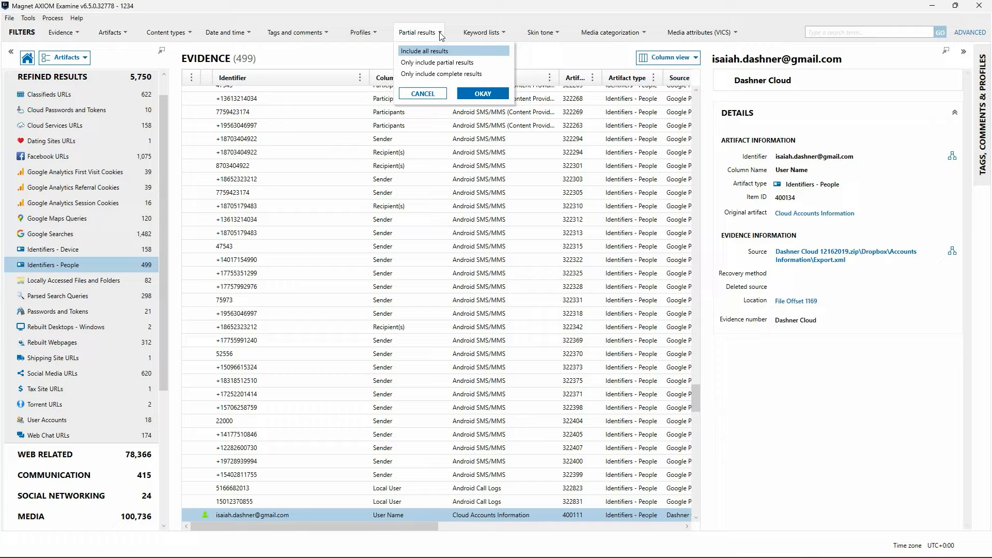
{"action": "left_click", "coordinate": [31, 474]}
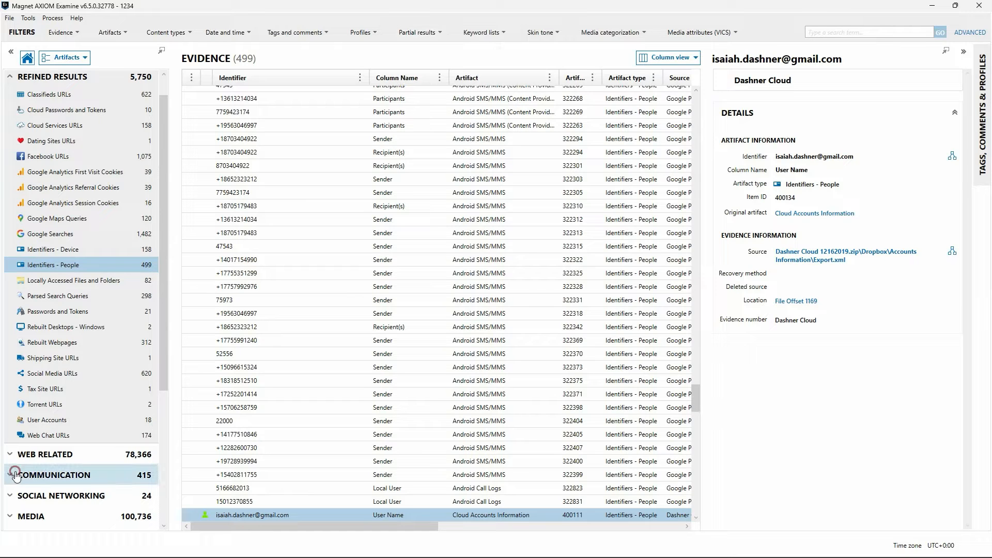
{"action": "left_click", "coordinate": [31, 475]}
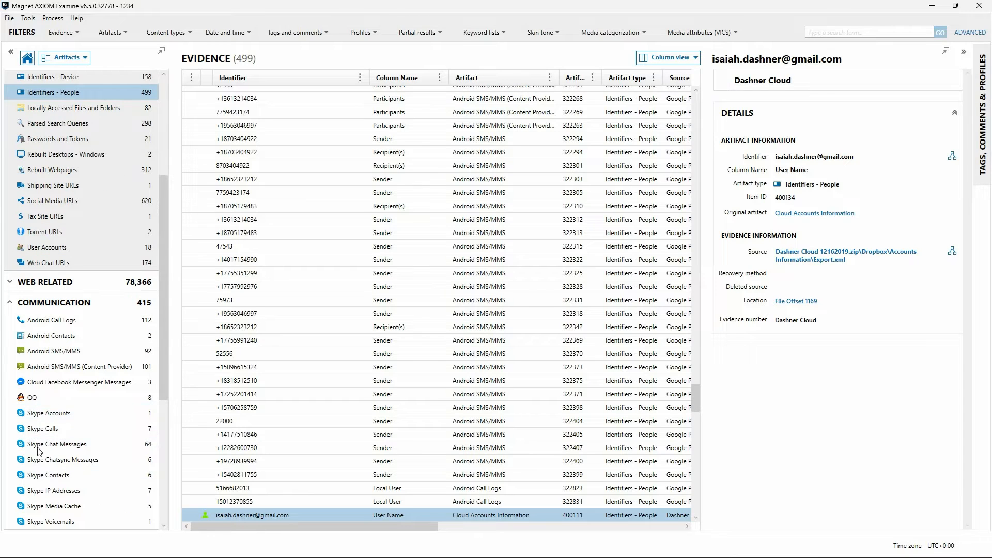
{"action": "left_click", "coordinate": [66, 367]}
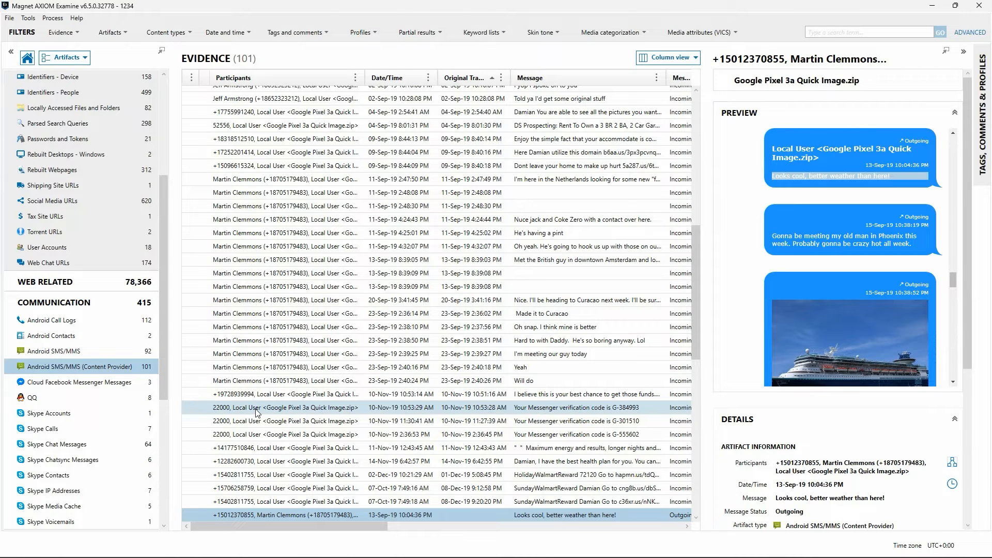
Step: Filter the evidence to only include complete results and examine the first matching message's preview and artifact details
{"action": "left_click", "coordinate": [423, 33]}
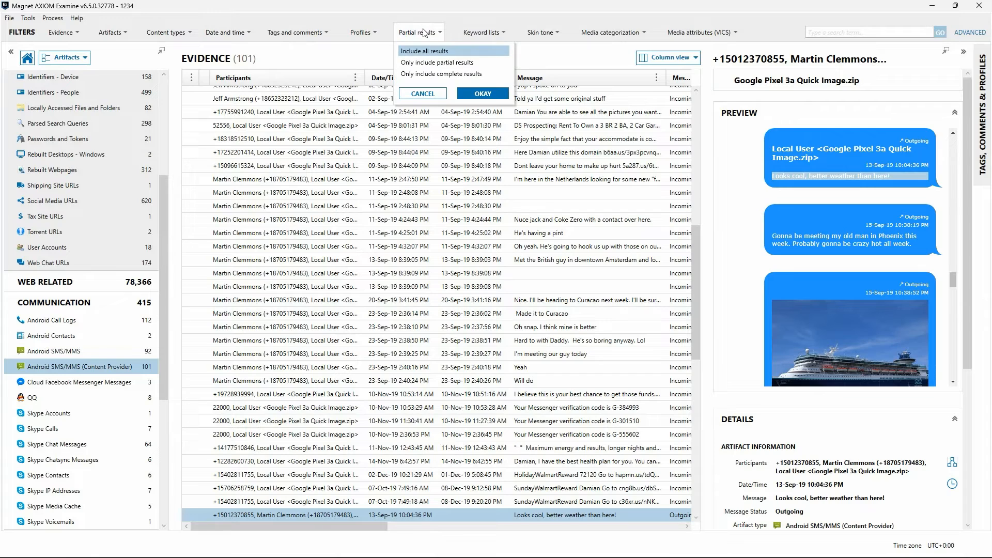
{"action": "left_click", "coordinate": [442, 78]}
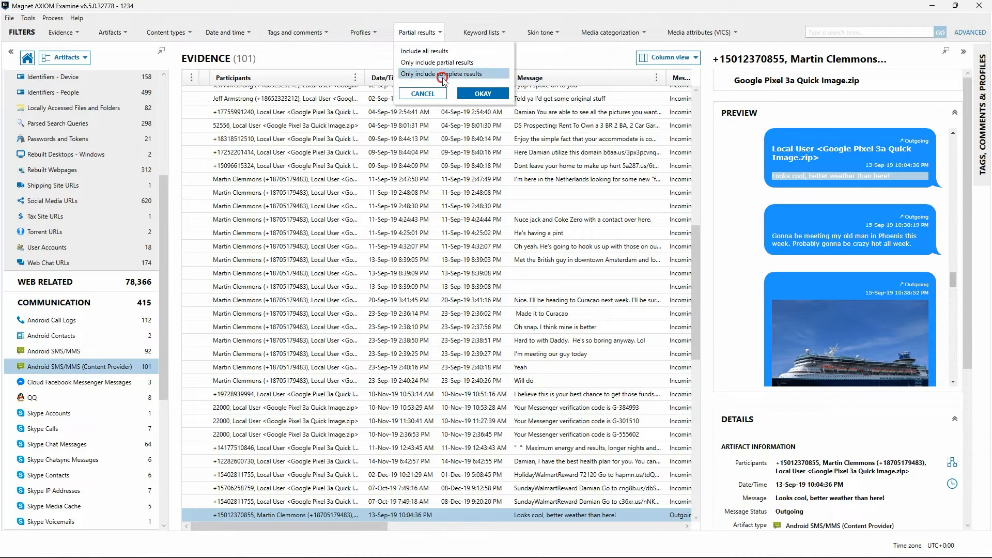
{"action": "left_click", "coordinate": [466, 94]}
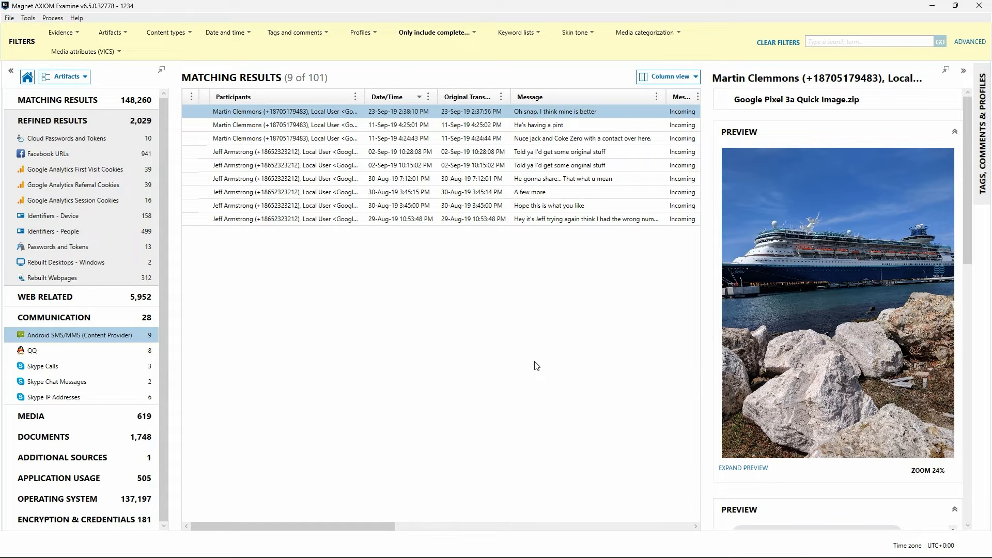
{"action": "left_click", "coordinate": [967, 278]}
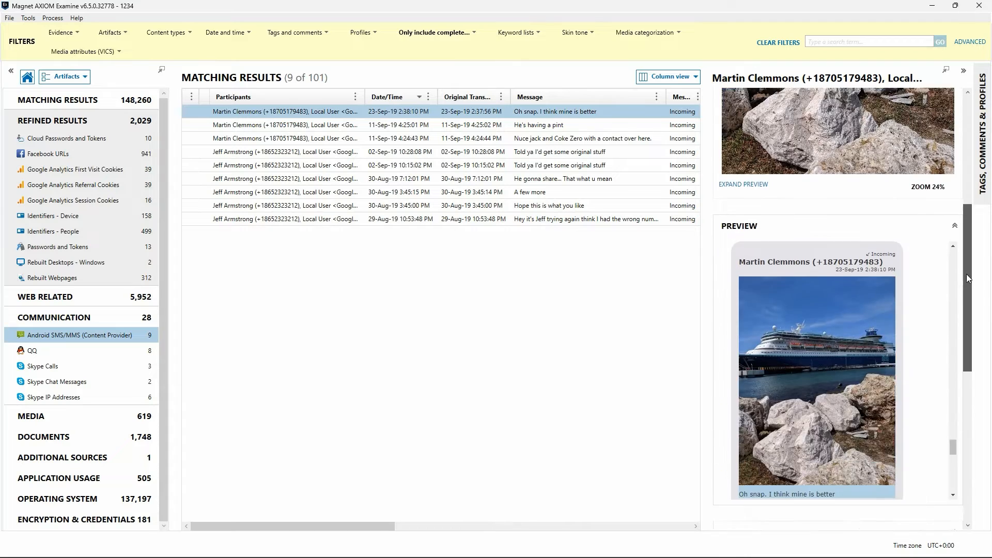
{"action": "scroll", "coordinate": [967, 278], "scroll_direction": "down", "scroll_amount": 8}
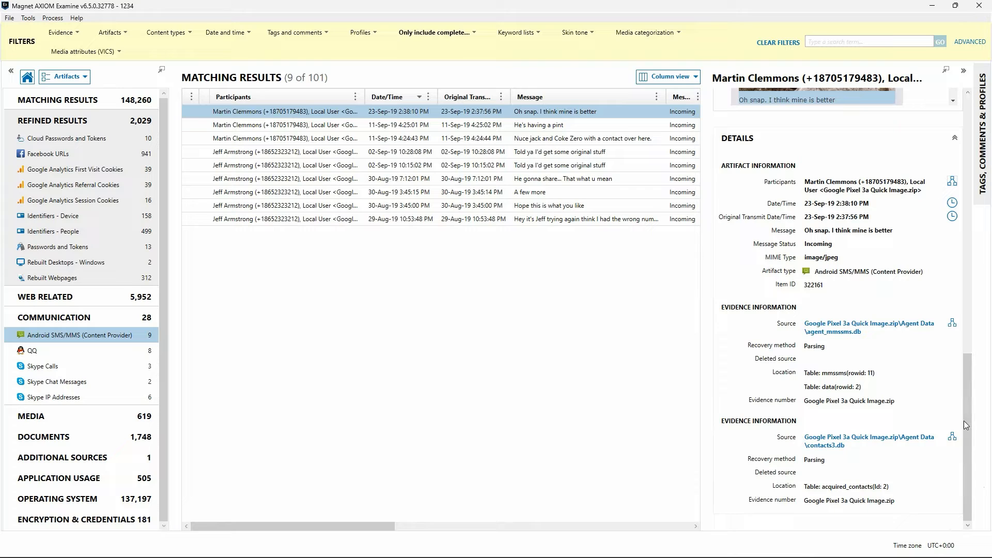
Step: Change the filter to only include partial results, and clear it after reviewing the matching messages
{"action": "left_click", "coordinate": [447, 32]}
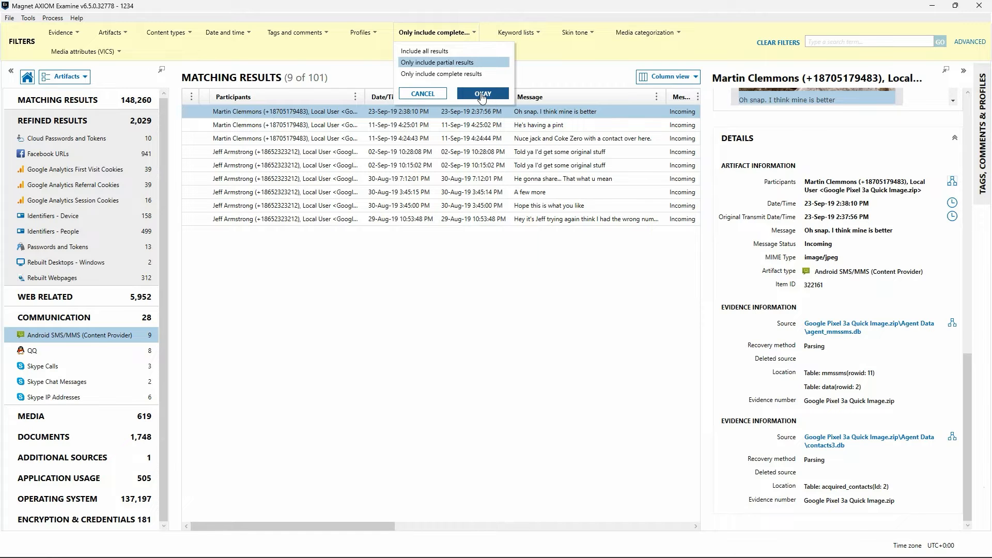
{"action": "left_click", "coordinate": [482, 94]}
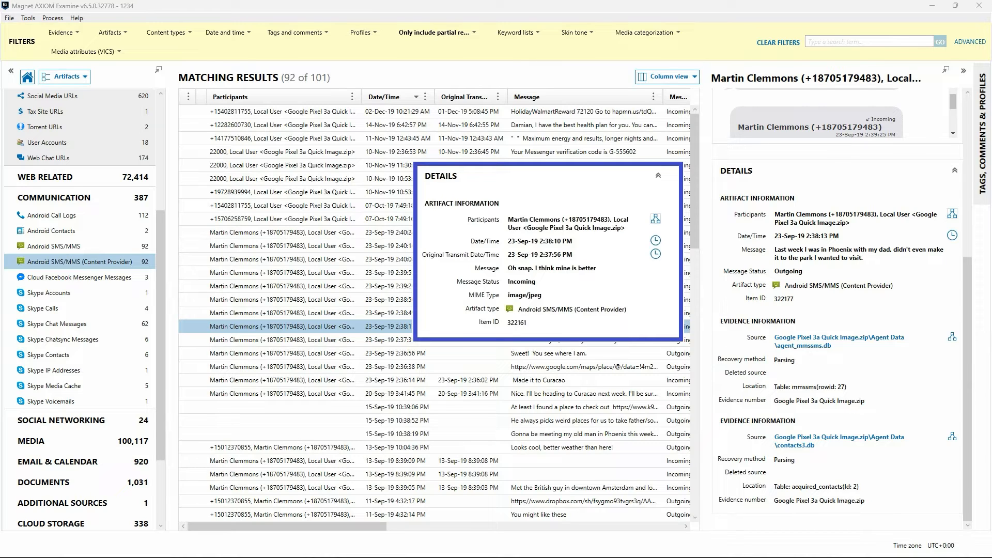
{"action": "left_click", "coordinate": [786, 42]}
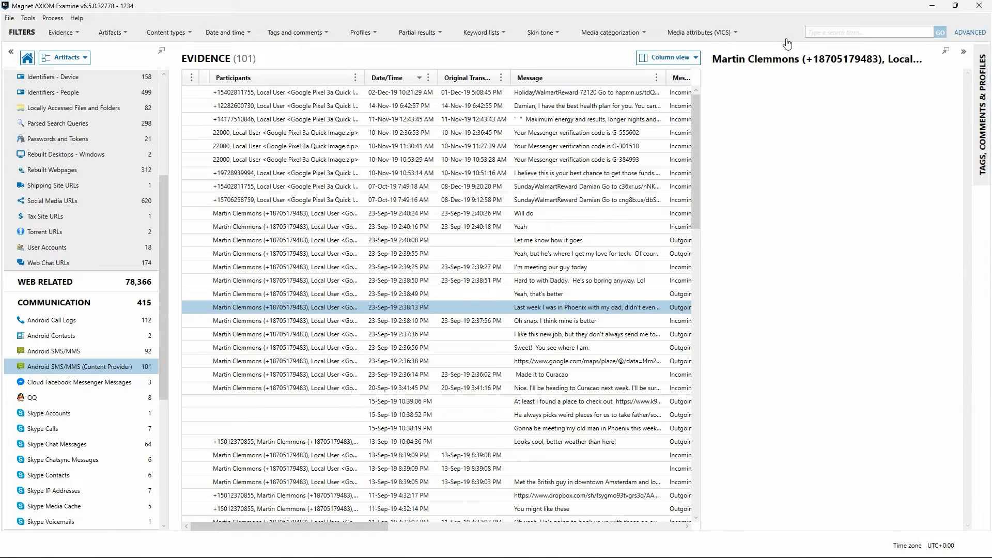
Step: Search the keyword lists for meth and reset the keyword search
{"action": "left_click", "coordinate": [495, 33]}
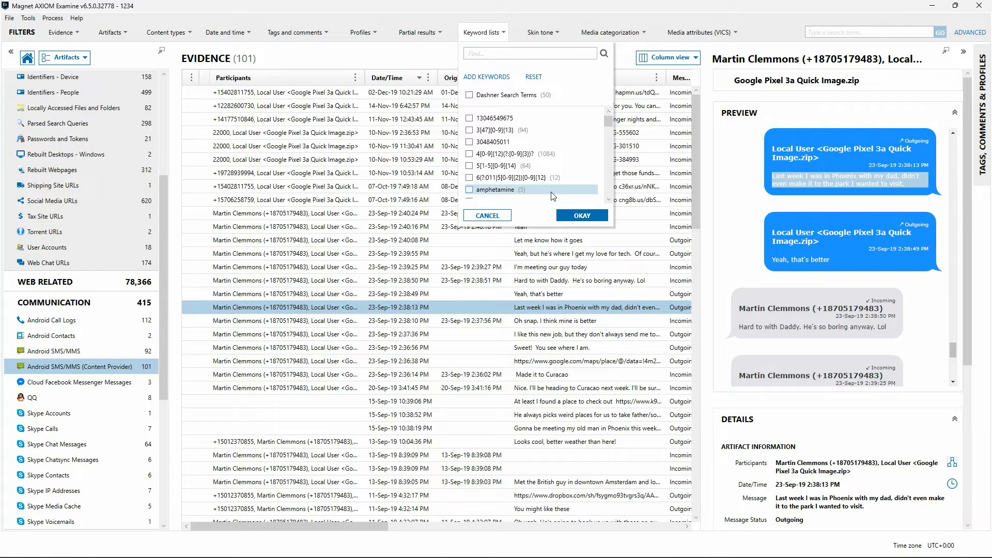
{"action": "left_click", "coordinate": [537, 57]}
{"action": "type", "text": "meth"}
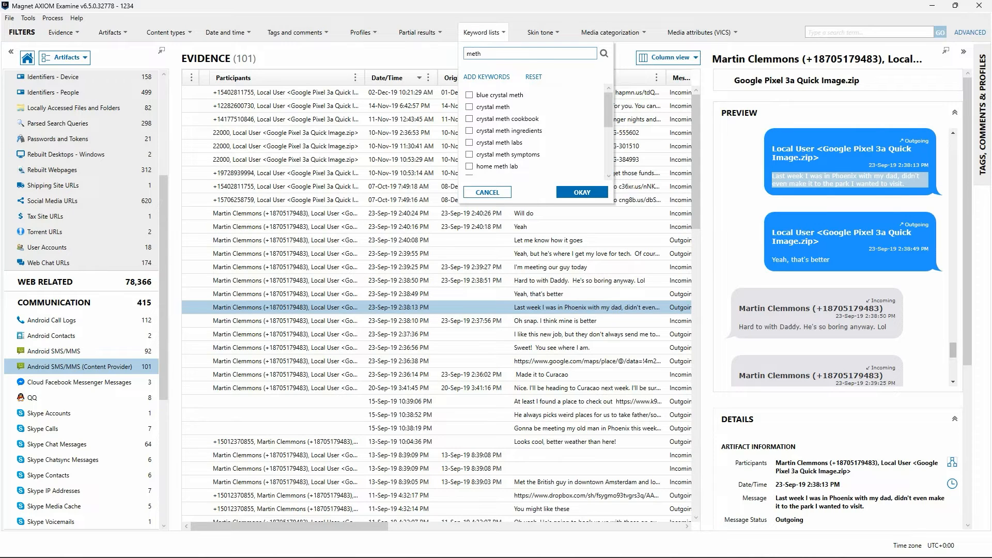
{"action": "left_click", "coordinate": [534, 77]}
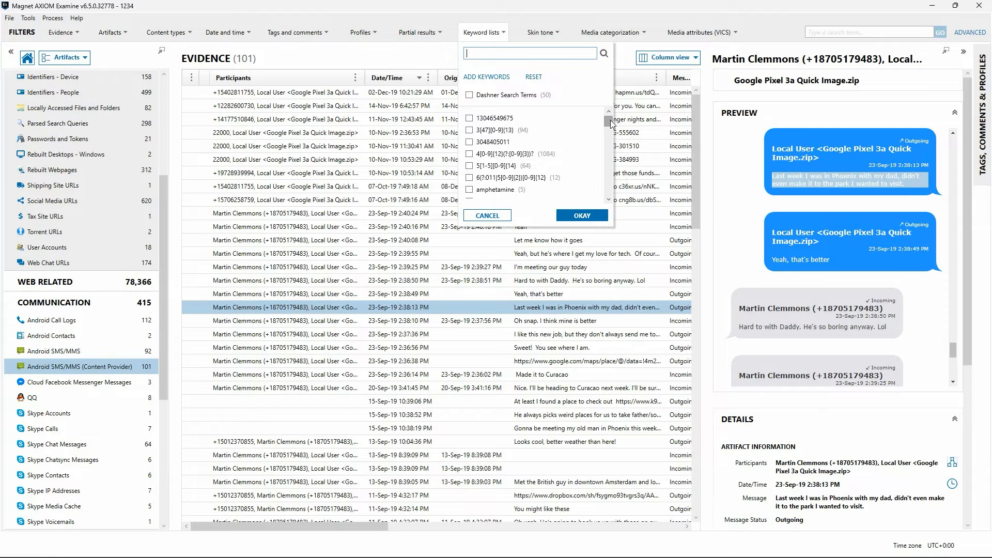
Step: Filter the evidence by the keywords axcrypt, blue crystal meth and cannabis from the Dashner Search Terms list
{"action": "scroll", "coordinate": [604, 196], "scroll_direction": "down", "scroll_amount": 2}
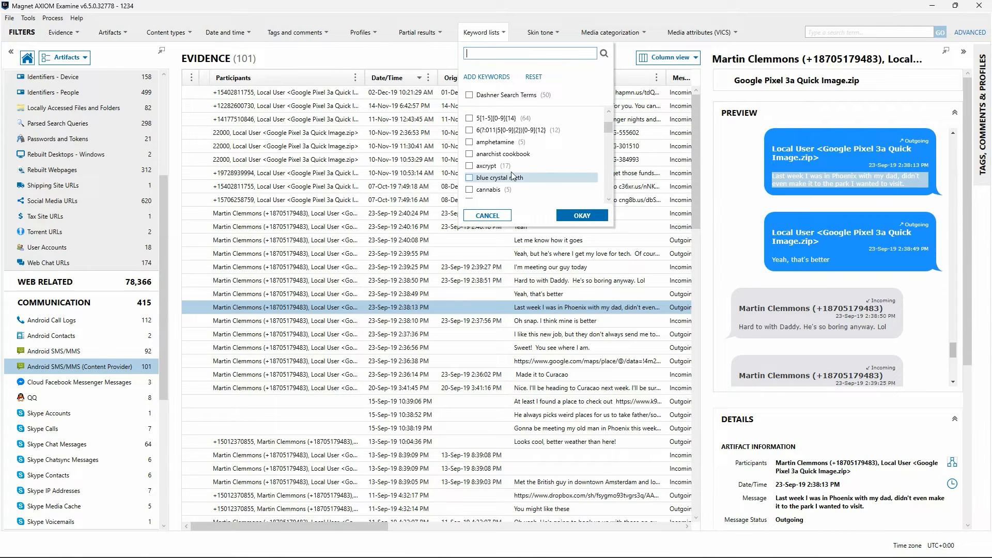
{"action": "left_click", "coordinate": [469, 165]}
{"action": "left_click", "coordinate": [469, 178]}
{"action": "left_click", "coordinate": [470, 189]}
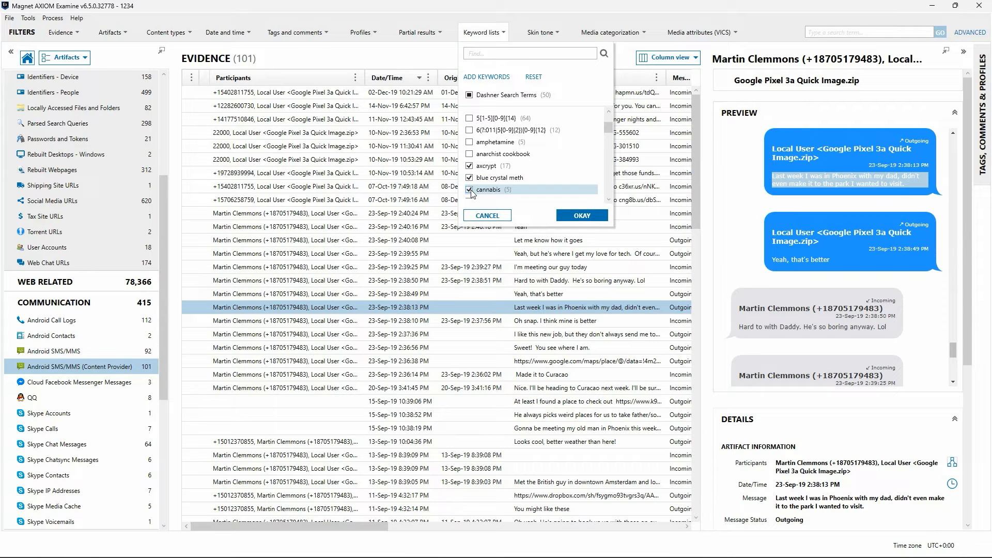
{"action": "left_click", "coordinate": [581, 215]}
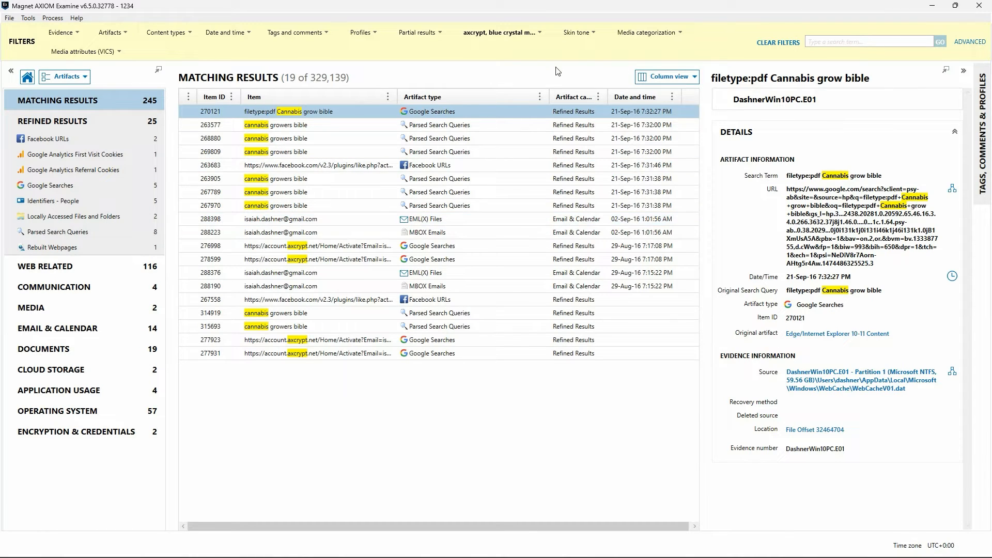
Step: Review the selected keywords, clear the keyword filter, and search all evidence for axcrypt
{"action": "left_click", "coordinate": [515, 41]}
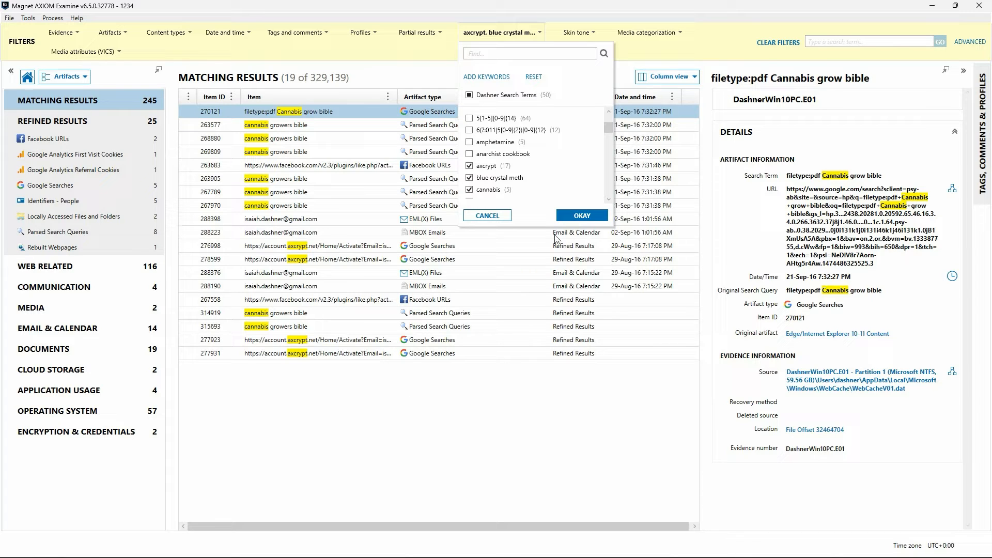
{"action": "left_click", "coordinate": [772, 46]}
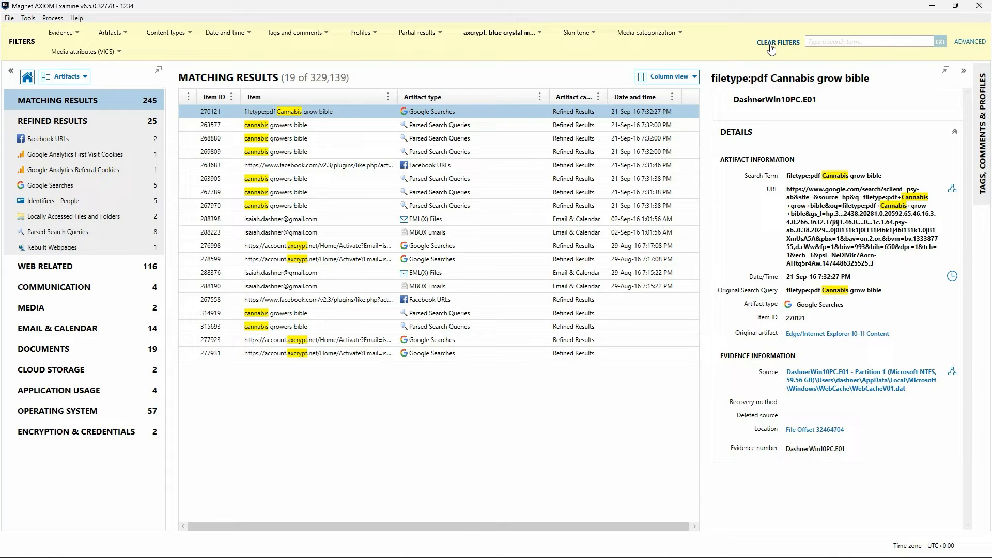
{"action": "left_click", "coordinate": [832, 42]}
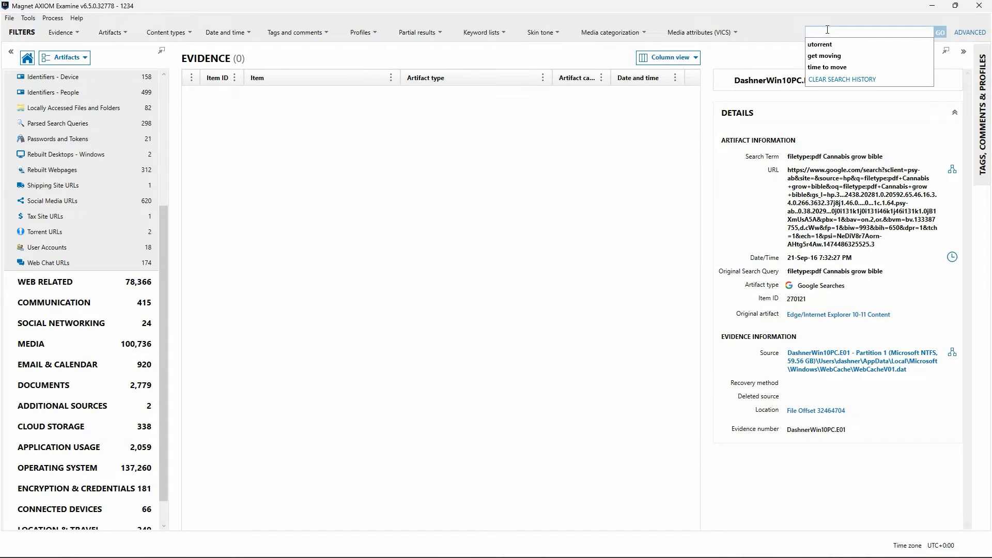
{"action": "type", "text": "axo"}
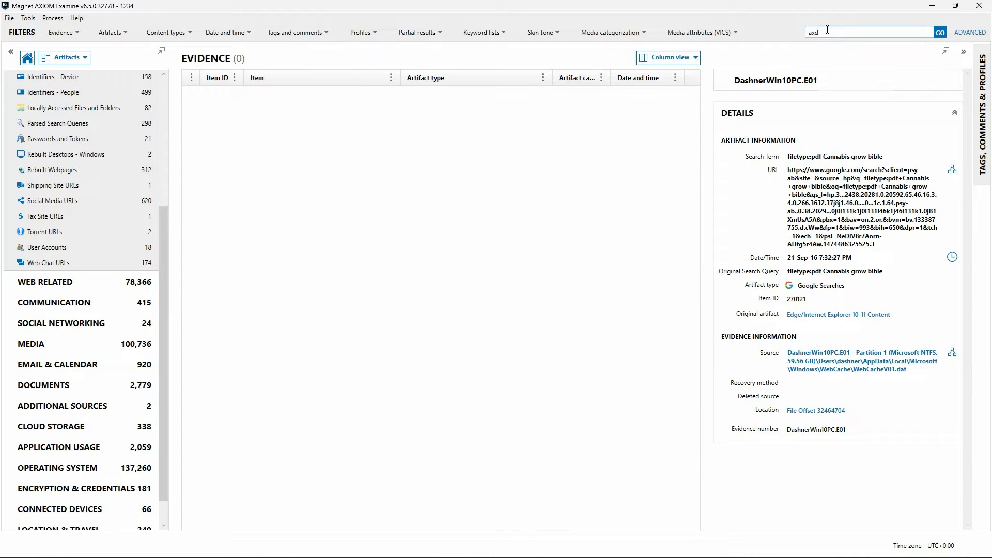
{"action": "type", "text": "rypt"}
{"action": "key", "text": "Return"}
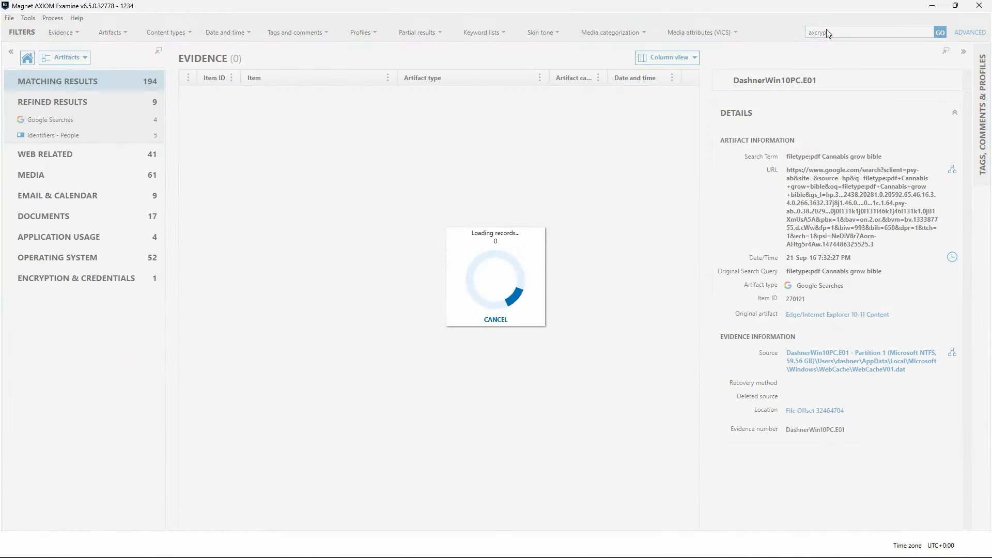
Step: Add blue crystal meth to the axcrypt search, and clear all filters after reviewing the combined results
{"action": "type", "text": "blue crystal meth"}
{"action": "key", "text": "Return"}
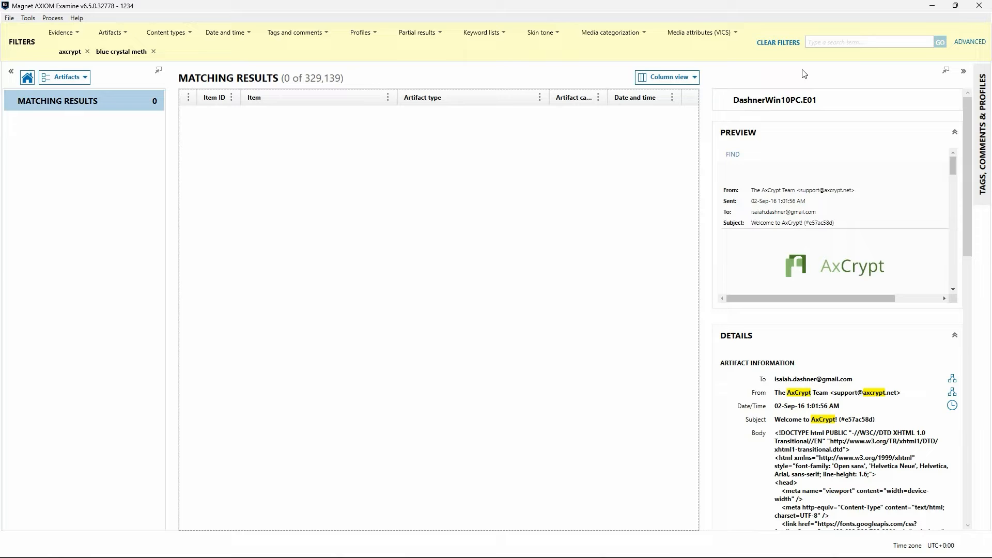
{"action": "left_click", "coordinate": [788, 42]}
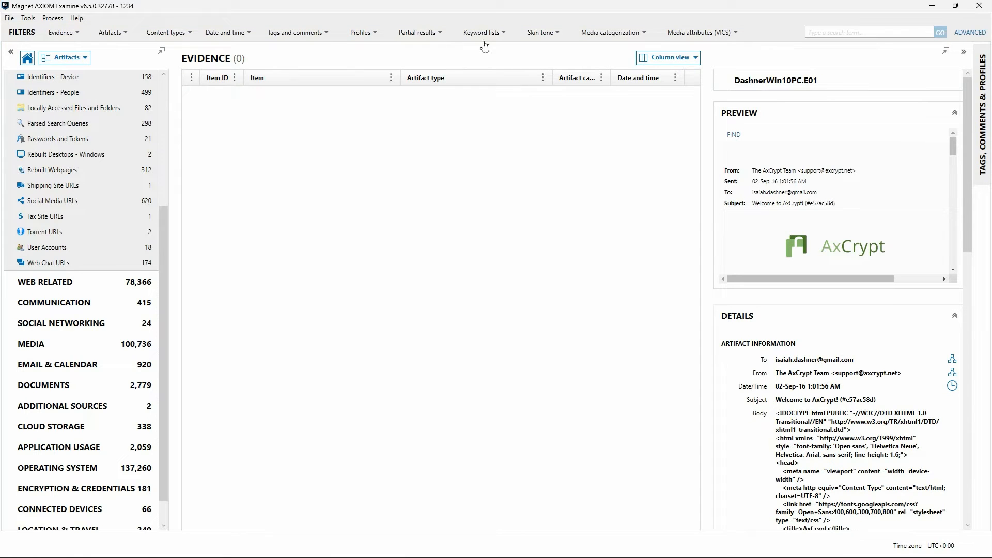
Step: Filter the evidence to media with a skin tone percentage from 60 to 100
{"action": "left_click", "coordinate": [538, 34]}
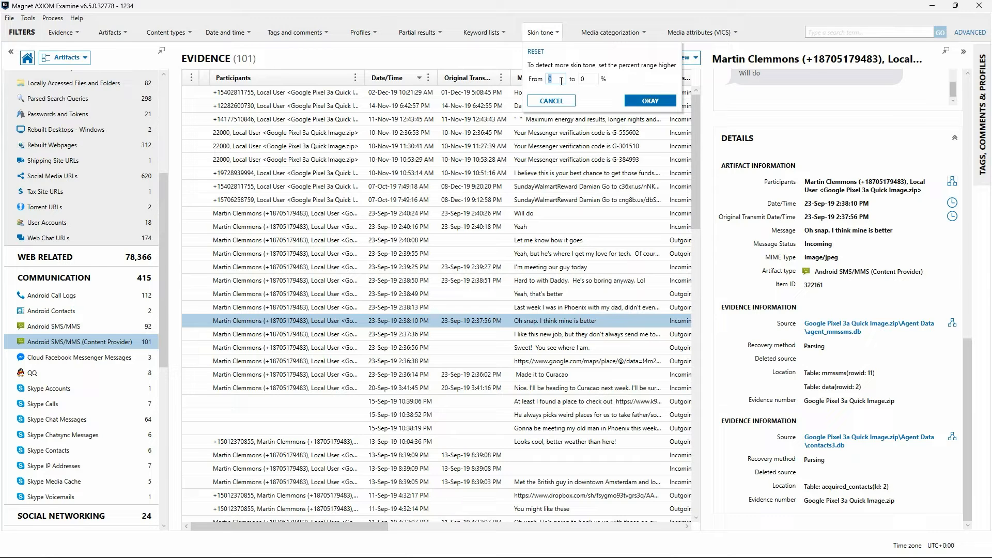
{"action": "type", "text": "60"}
{"action": "key", "text": "Tab"}
{"action": "type", "text": "100"}
{"action": "left_click", "coordinate": [651, 101]}
Step: Show the matching Pictures under Media in thumbnail view, and clear the skin tone filter after reviewing them
{"action": "left_click", "coordinate": [21, 127]}
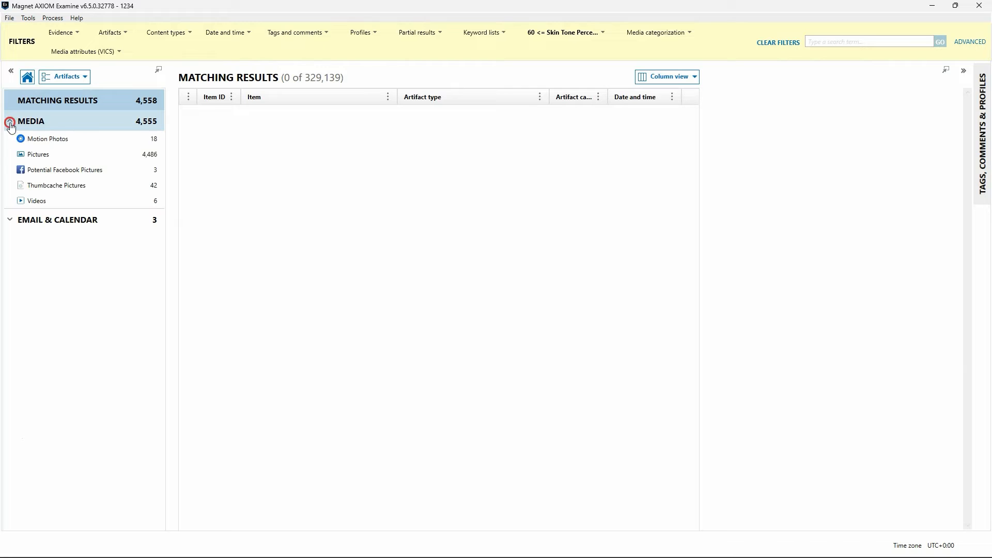
{"action": "left_click", "coordinate": [33, 157]}
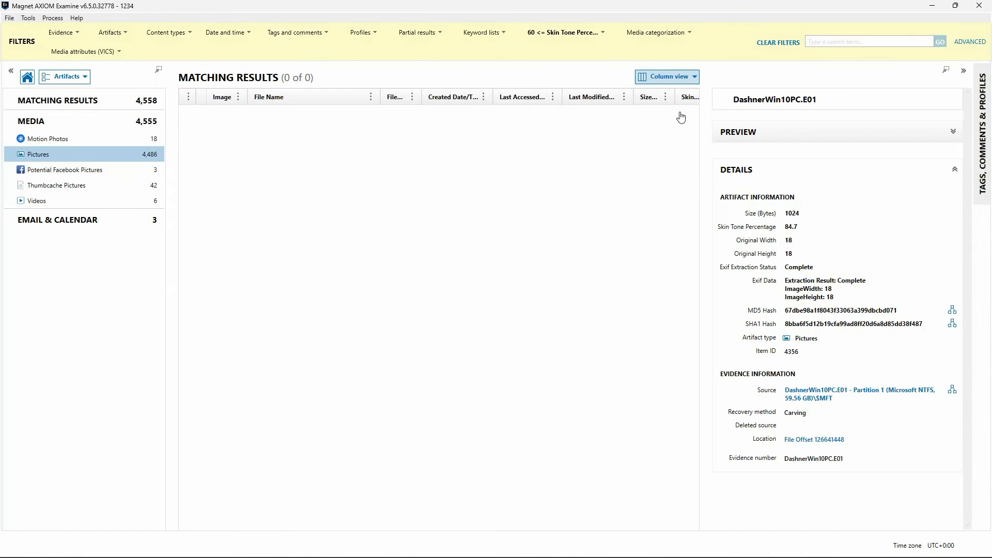
{"action": "left_click", "coordinate": [686, 79]}
{"action": "left_click", "coordinate": [672, 148]}
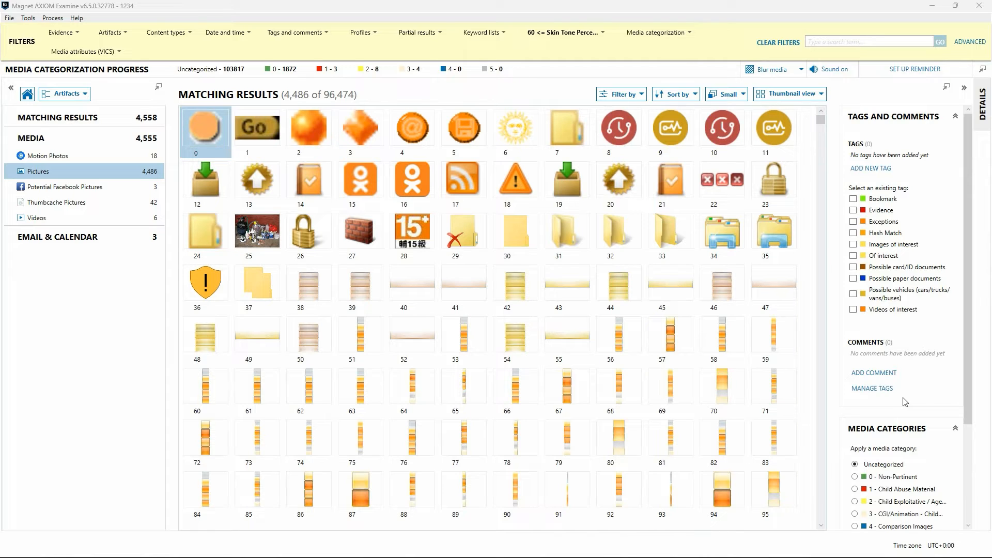
{"action": "left_click", "coordinate": [780, 43]}
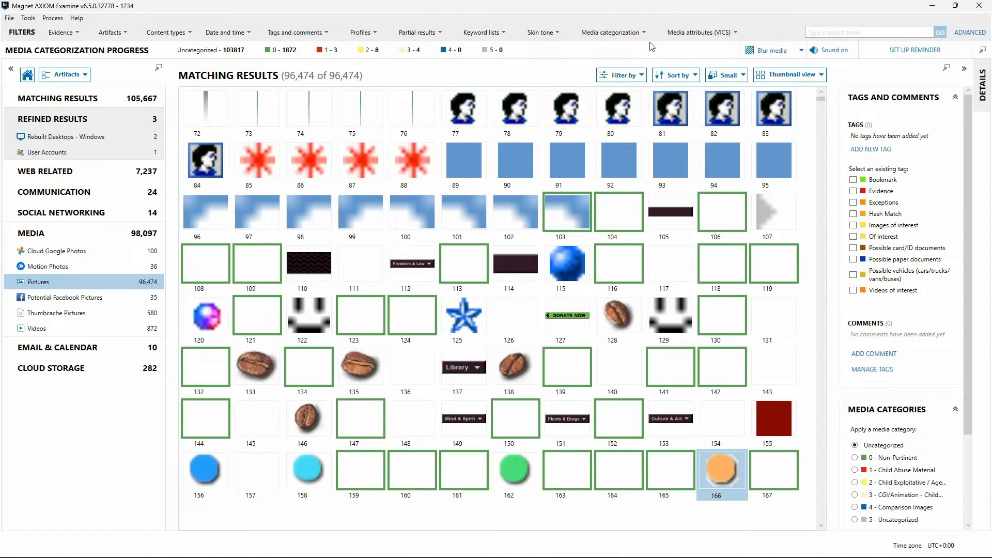
Step: Filter the evidence by the Uncategorized media category, and clear the filter after reviewing the matches
{"action": "left_click", "coordinate": [616, 39]}
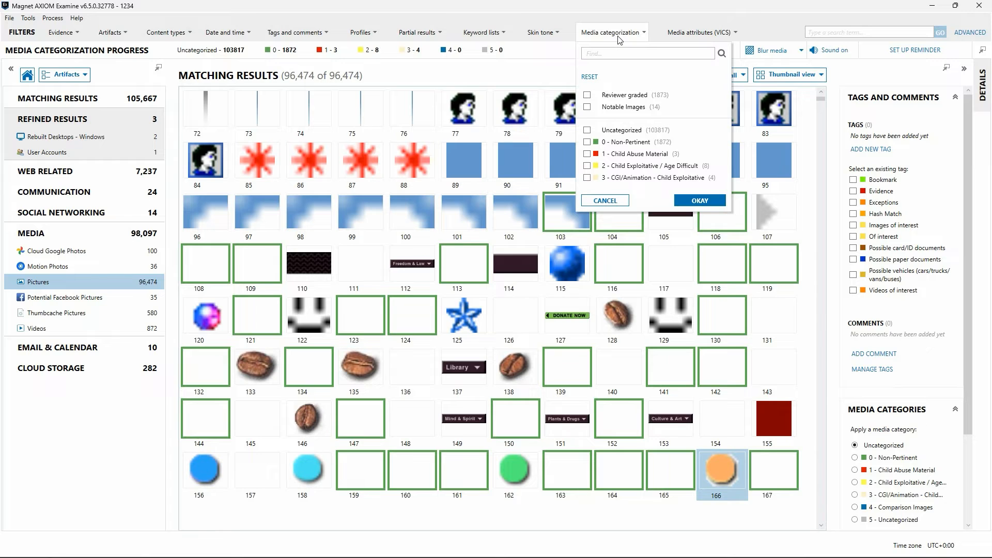
{"action": "left_click", "coordinate": [607, 131]}
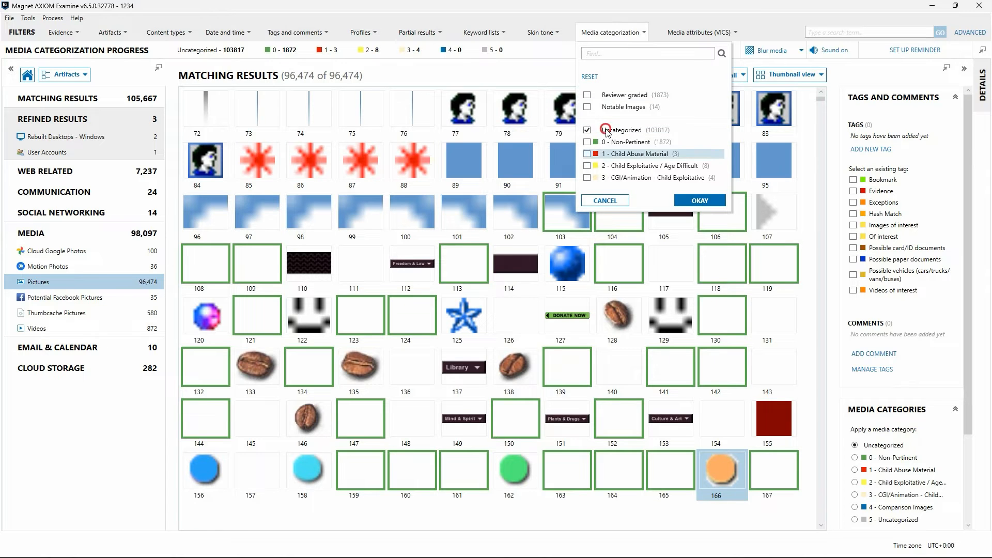
{"action": "left_click", "coordinate": [721, 202]}
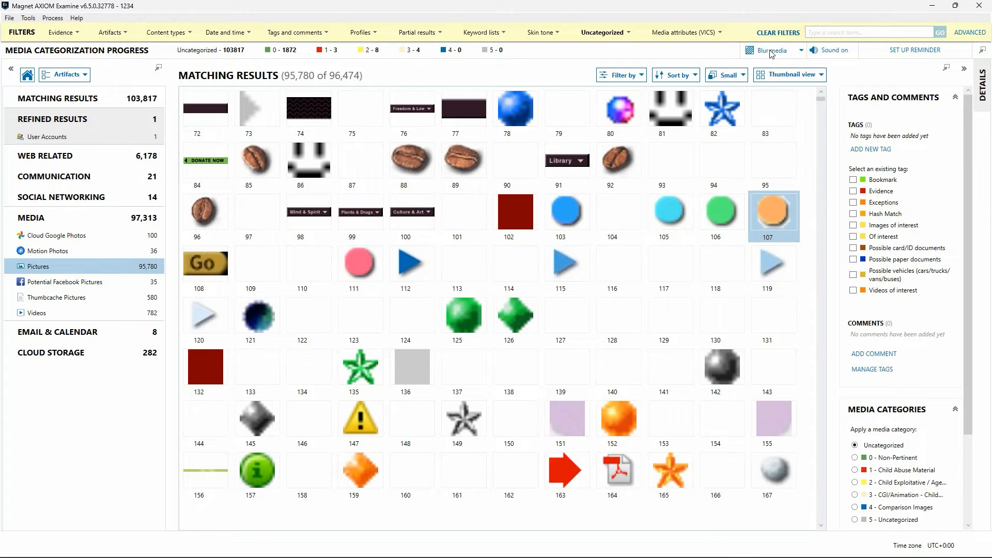
{"action": "left_click", "coordinate": [778, 32]}
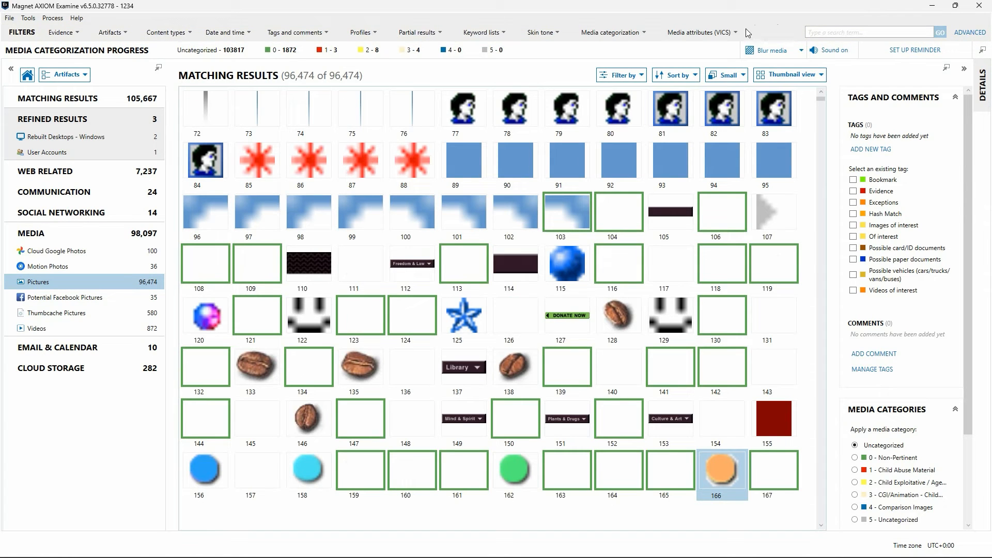
Step: Filter by the VICS attribute for items that contain distributed media, and clear the filter after checking the results
{"action": "left_click", "coordinate": [698, 37]}
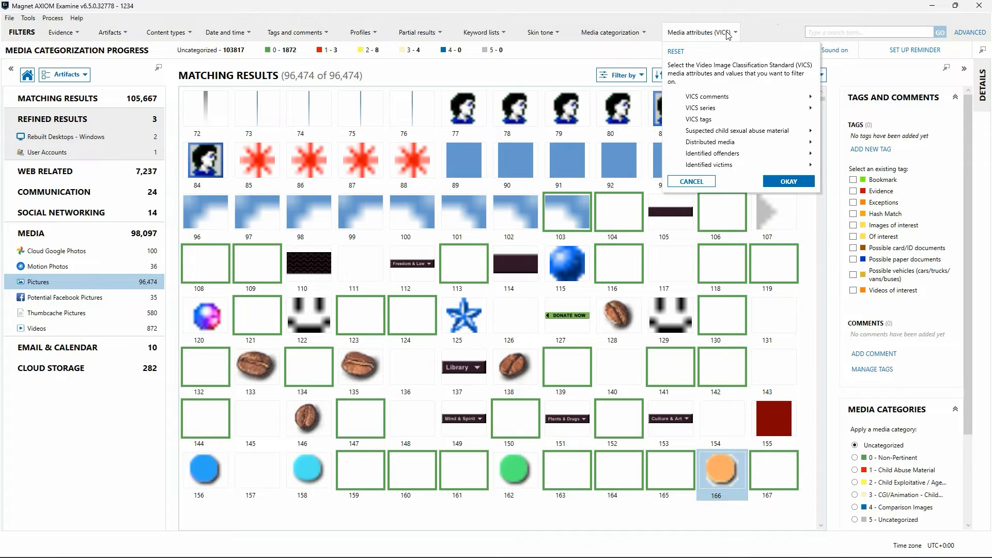
{"action": "mouse_move", "coordinate": [733, 142]}
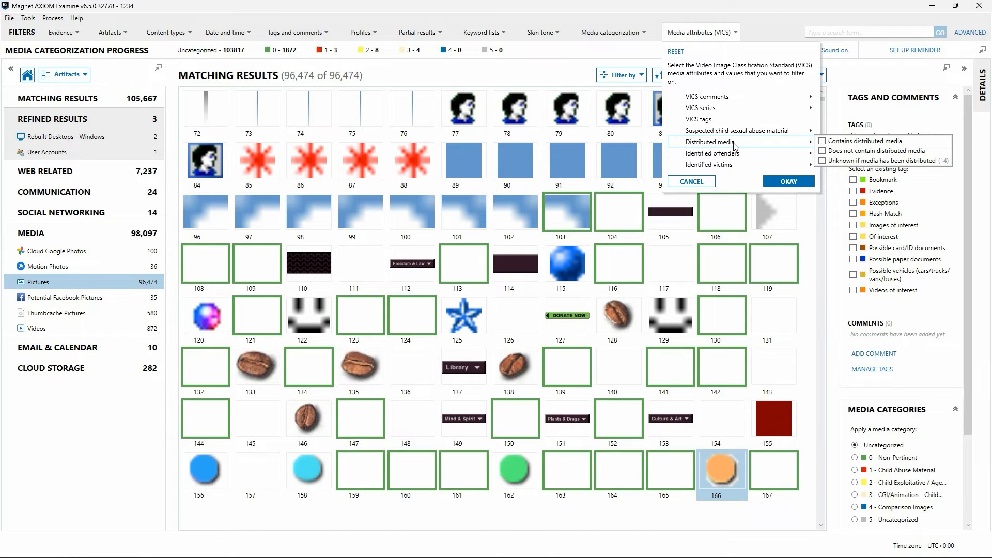
{"action": "left_click", "coordinate": [825, 141]}
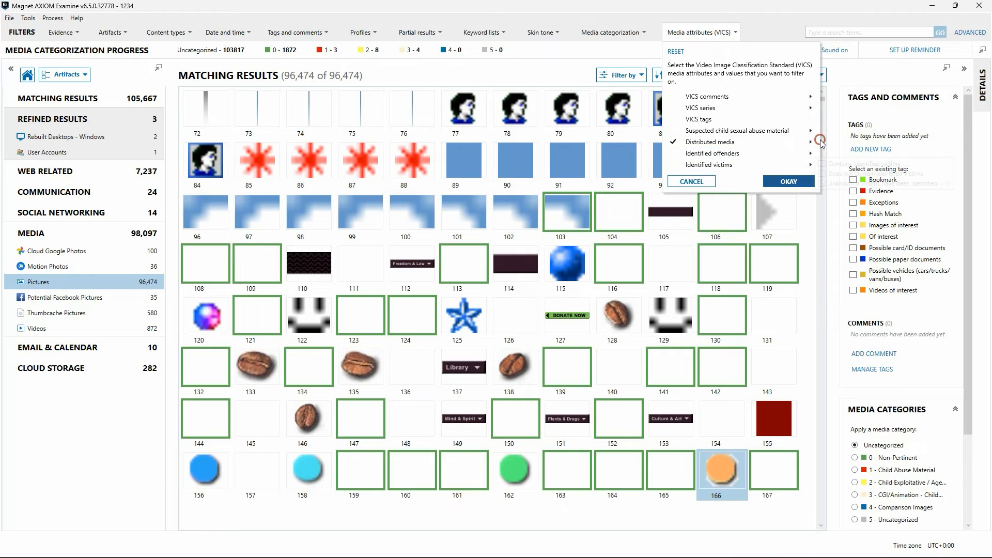
{"action": "left_click", "coordinate": [789, 181]}
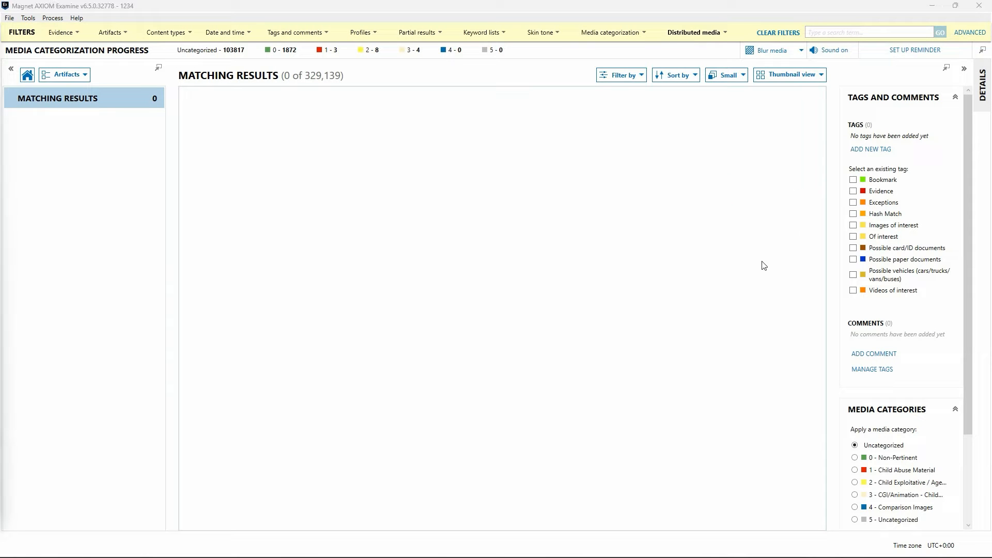
{"action": "left_click", "coordinate": [780, 32]}
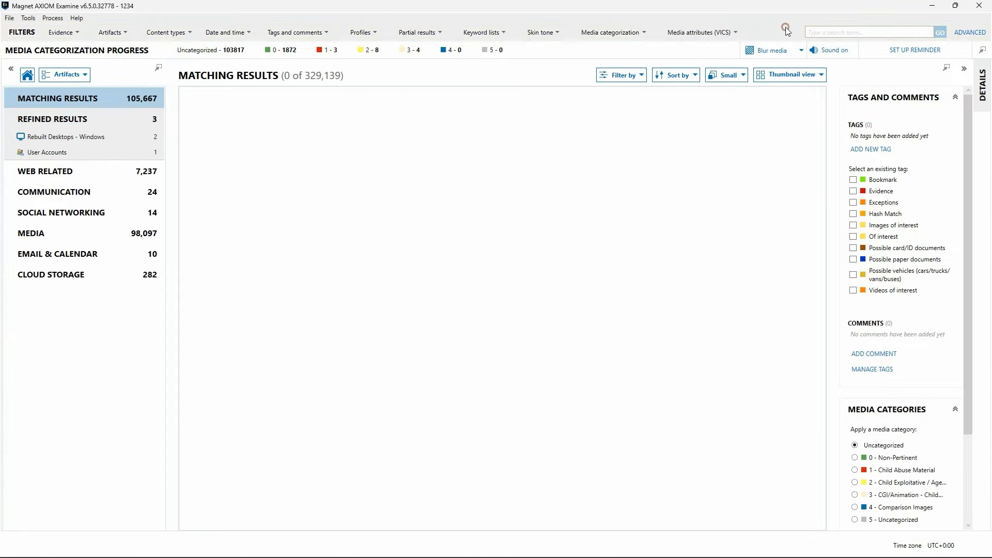
Step: Return the results to column view and filter the evidence to the DashnerWin10PC.E01 source
{"action": "left_click", "coordinate": [783, 75]}
{"action": "left_click", "coordinate": [784, 101]}
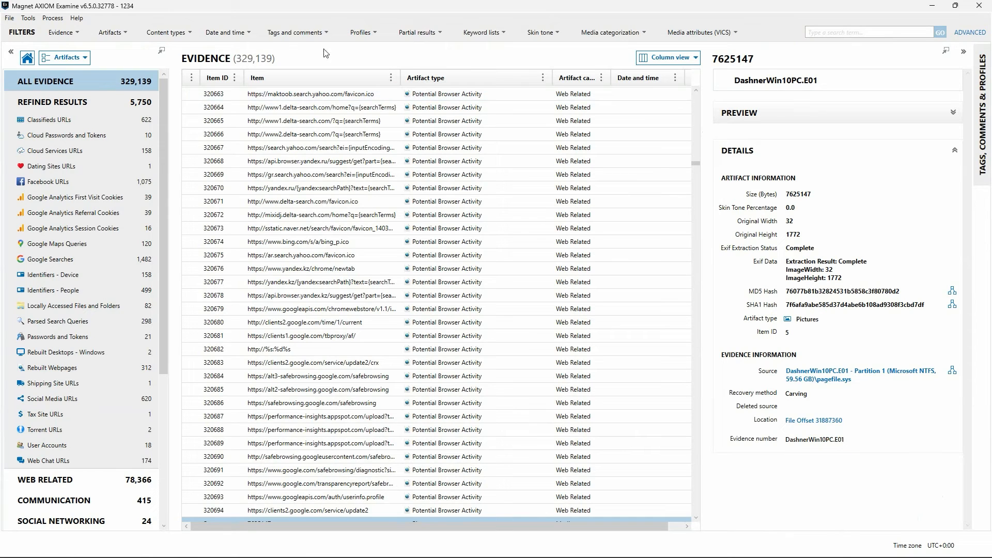
{"action": "left_click", "coordinate": [65, 33]}
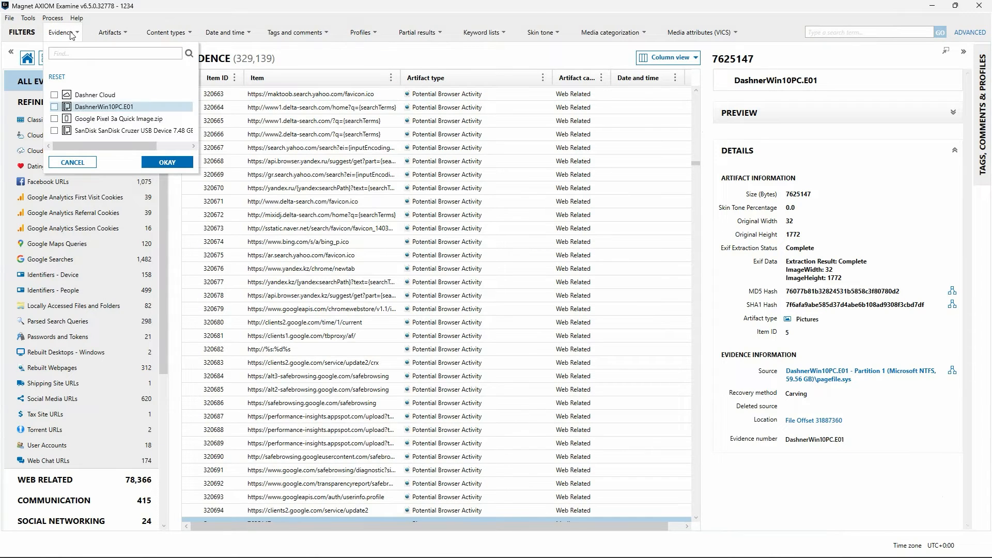
{"action": "left_click", "coordinate": [54, 106]}
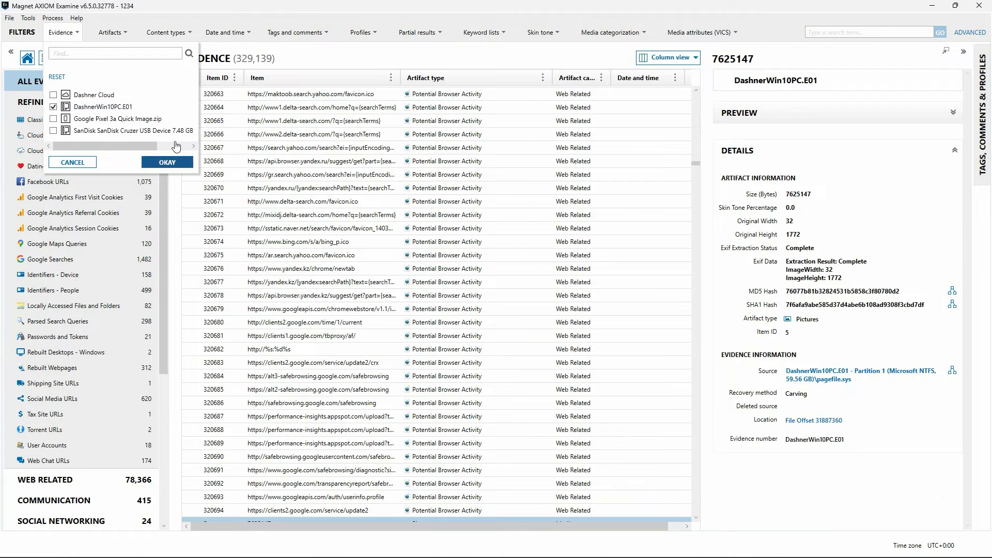
{"action": "left_click", "coordinate": [167, 163]}
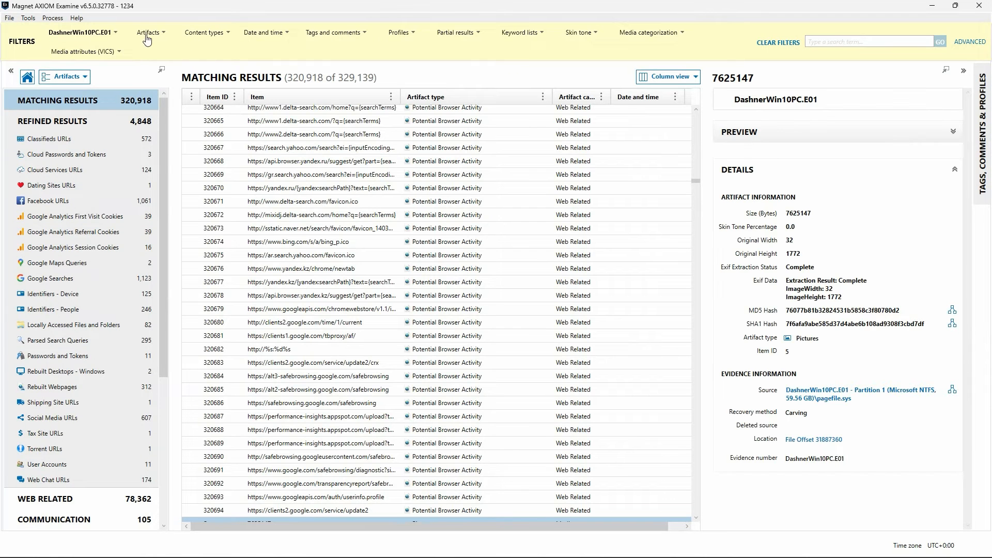
Step: Restrict the filtered evidence to the Web Related artifact category
{"action": "left_click", "coordinate": [148, 35]}
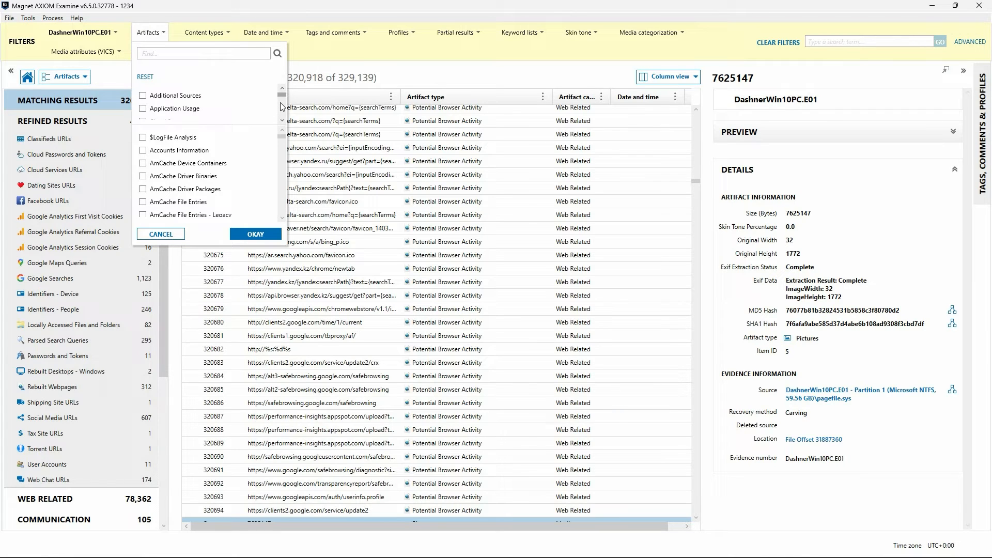
{"action": "scroll", "coordinate": [281, 104], "scroll_direction": "down", "scroll_amount": 4}
{"action": "scroll", "coordinate": [282, 104], "scroll_direction": "down", "scroll_amount": 3}
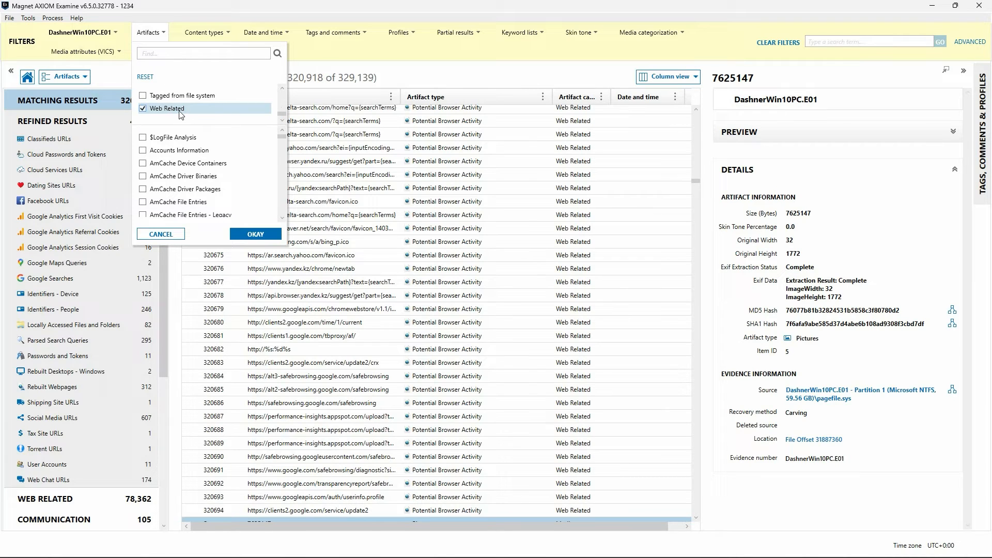
{"action": "left_click", "coordinate": [266, 235]}
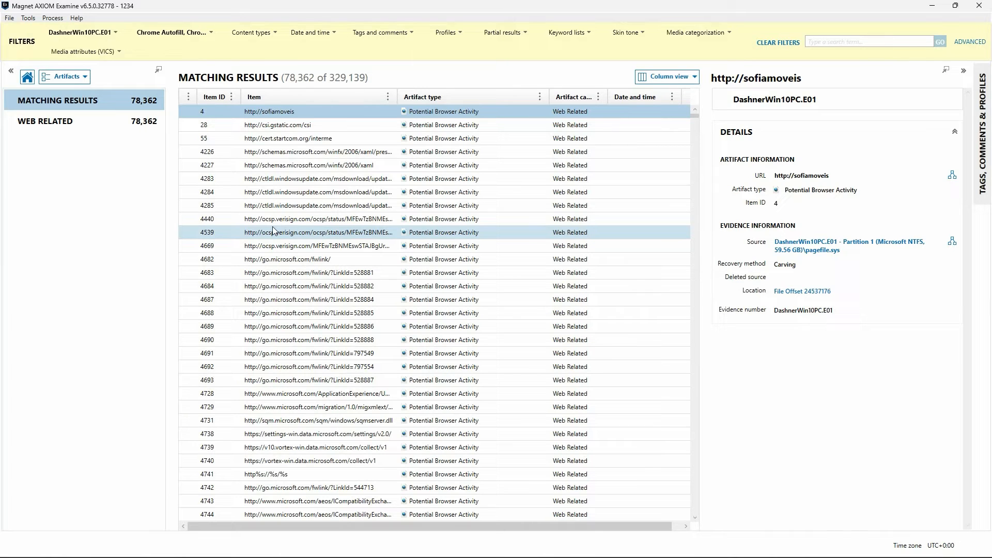
Step: Search the filtered results for meth and widen the Item column to show the full matching URLs
{"action": "left_click", "coordinate": [860, 41]}
{"action": "type", "text": "meth"}
{"action": "key", "text": "Return"}
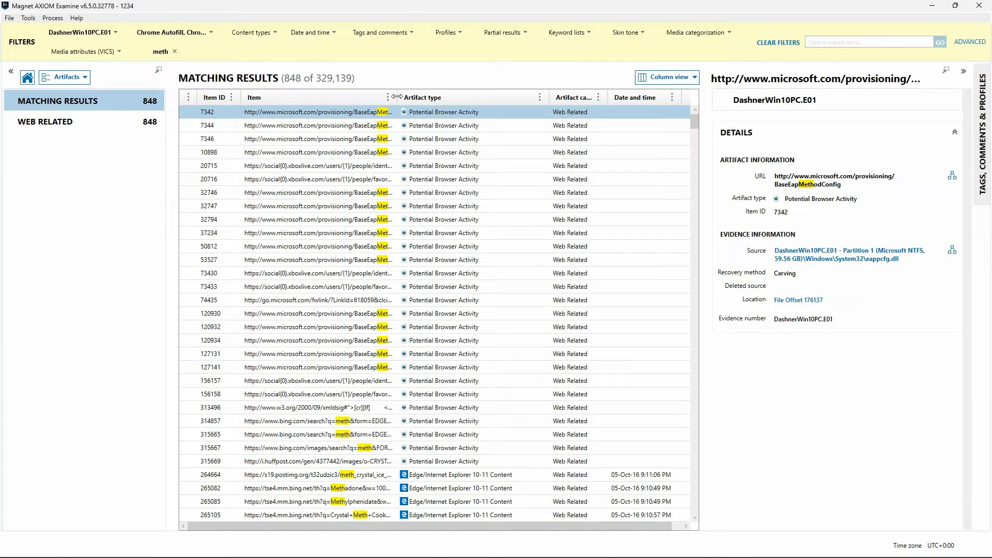
{"action": "left_click_drag", "start_coordinate": [397, 96], "coordinate": [512, 97]}
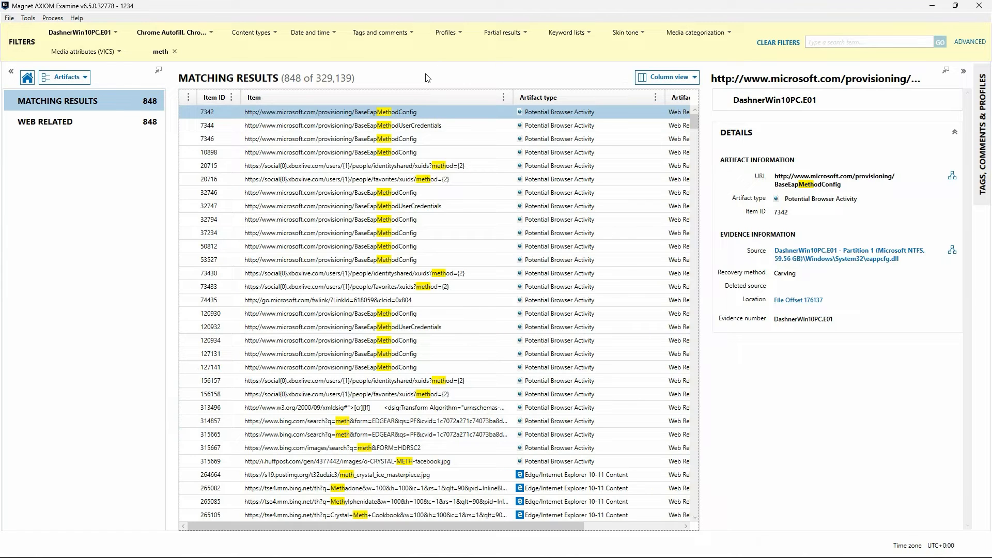
Step: Add Outlook Emails to the artifact filter alongside Web Related, and display the matching Outlook emails
{"action": "left_click", "coordinate": [174, 34]}
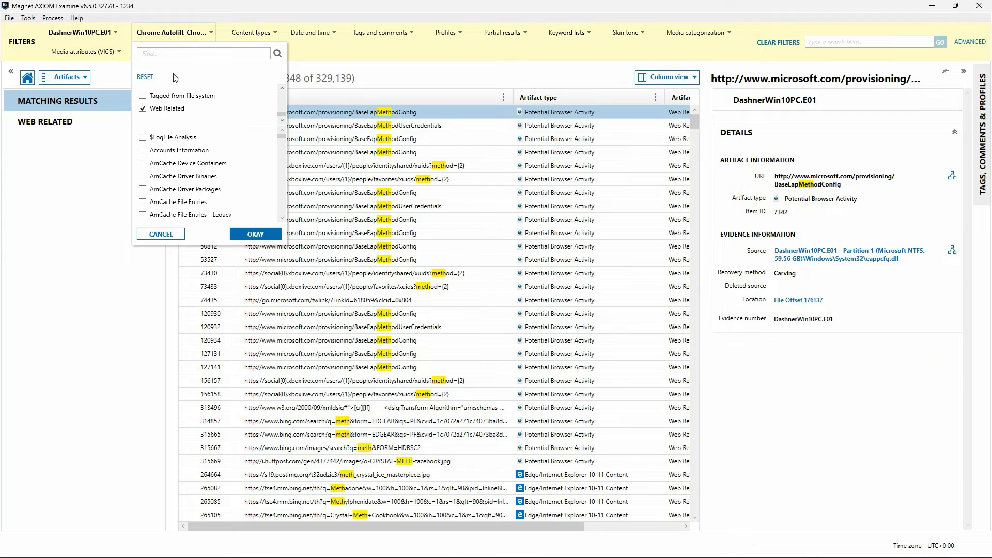
{"action": "scroll", "coordinate": [273, 116], "scroll_direction": "up", "scroll_amount": 2}
{"action": "scroll", "coordinate": [272, 116], "scroll_direction": "up", "scroll_amount": 2}
{"action": "scroll", "coordinate": [283, 135], "scroll_direction": "down", "scroll_amount": 10}
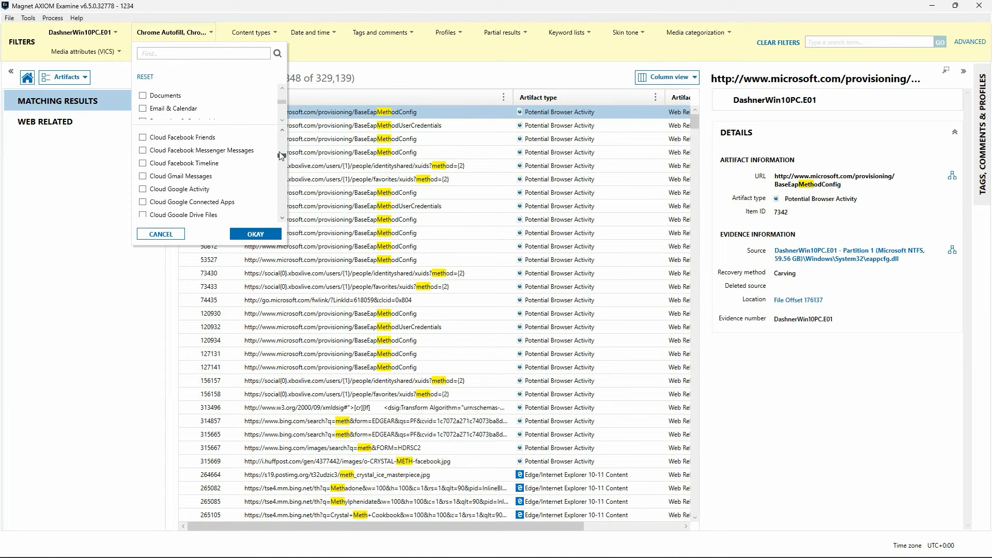
{"action": "scroll", "coordinate": [279, 160], "scroll_direction": "down", "scroll_amount": 6}
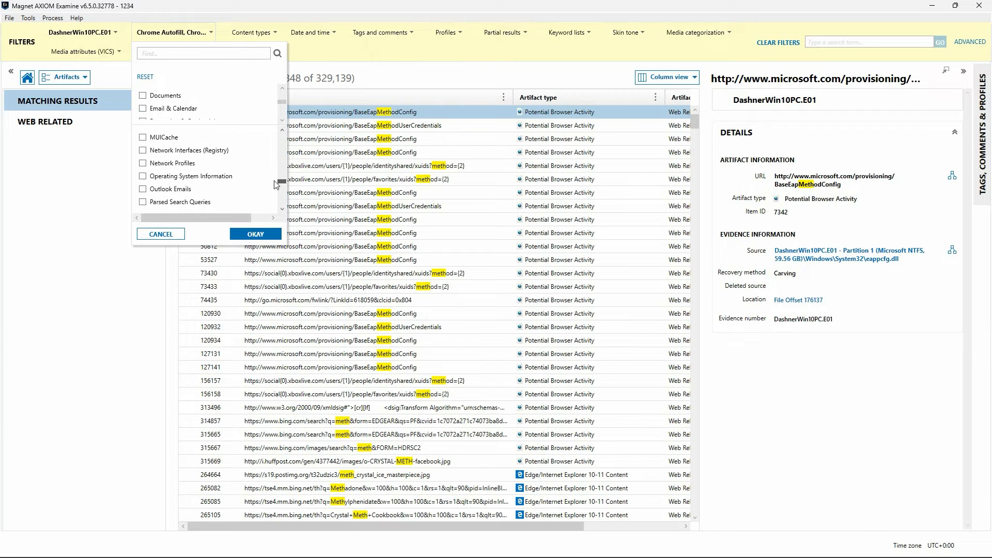
{"action": "left_click", "coordinate": [143, 189]}
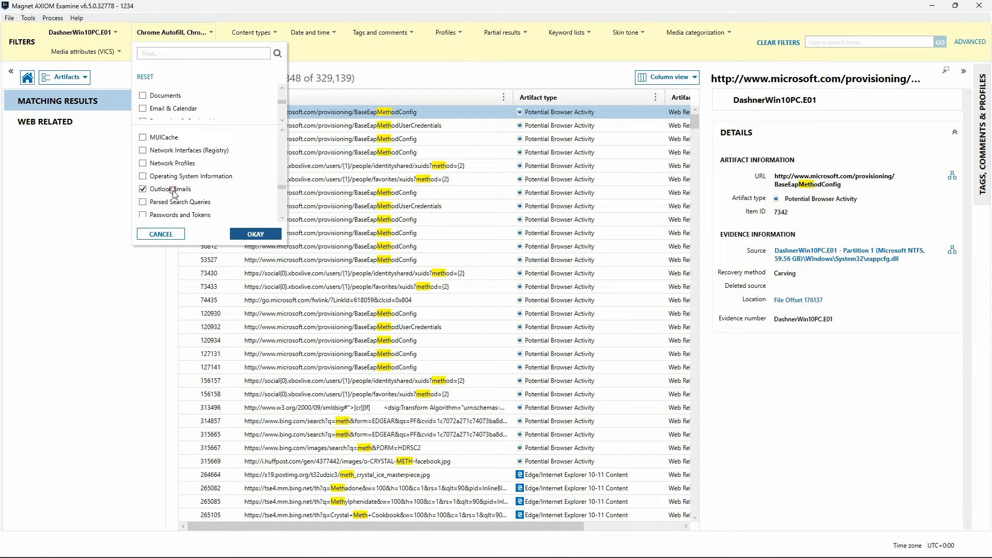
{"action": "left_click", "coordinate": [260, 234]}
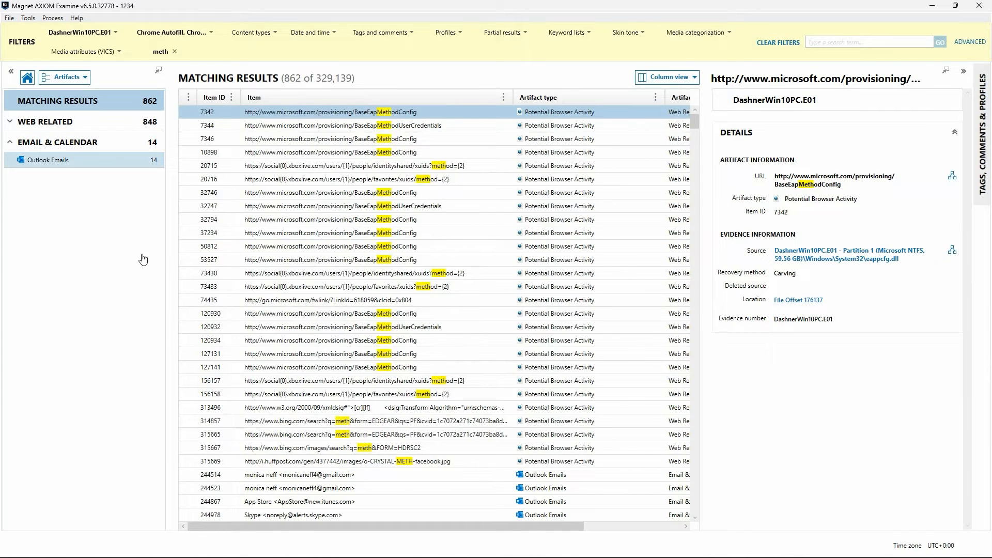
{"action": "left_click", "coordinate": [98, 160]}
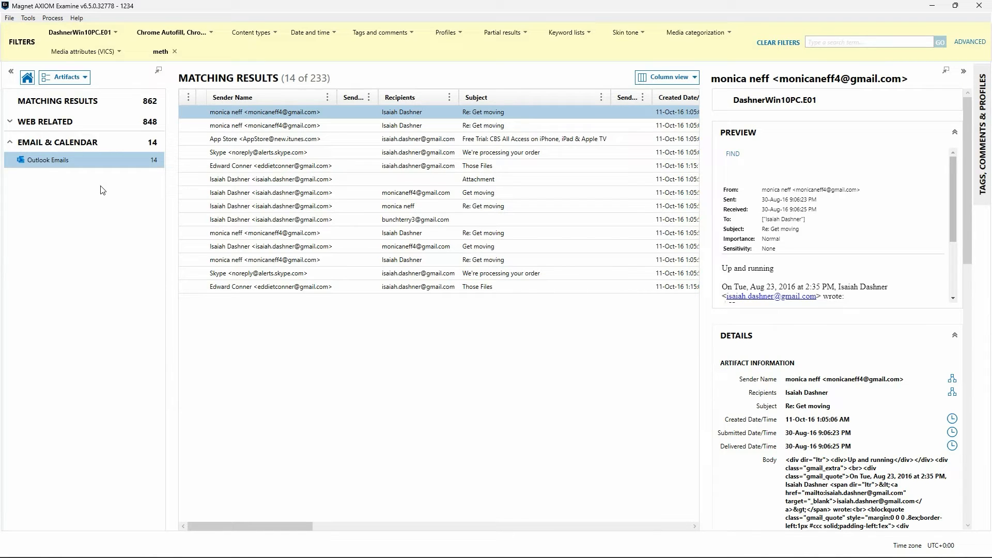
Step: Reset the evidence source filter and display all matching results
{"action": "left_click", "coordinate": [101, 34]}
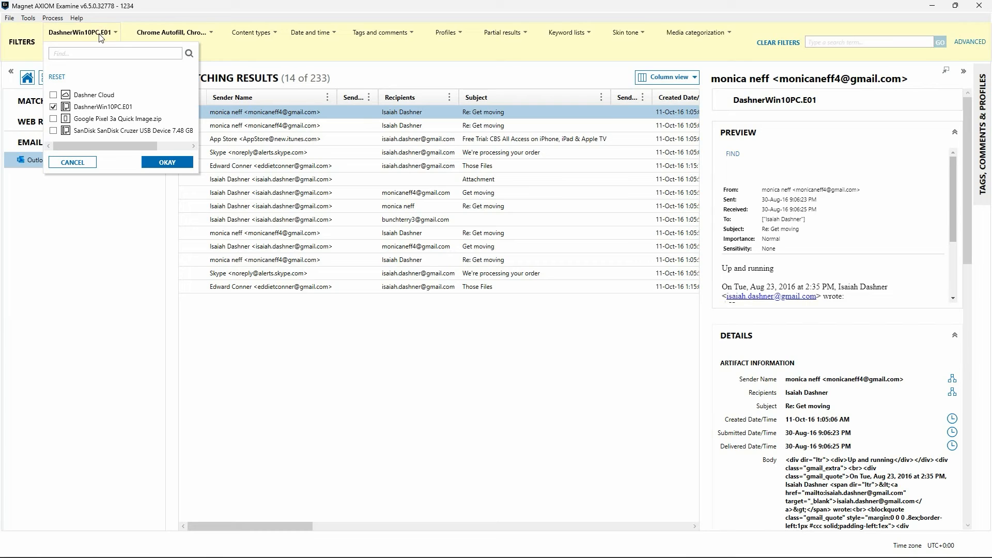
{"action": "left_click", "coordinate": [63, 82]}
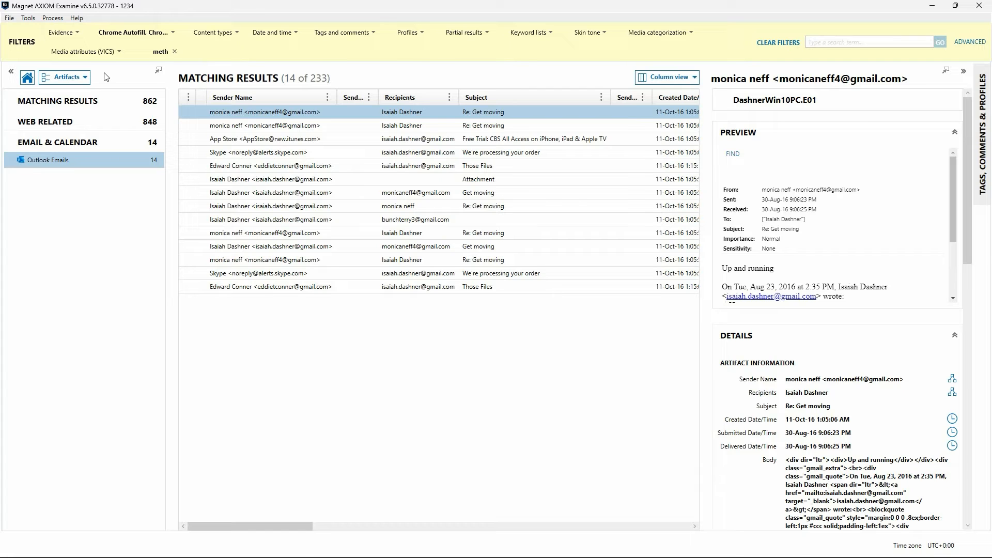
{"action": "left_click", "coordinate": [103, 101]}
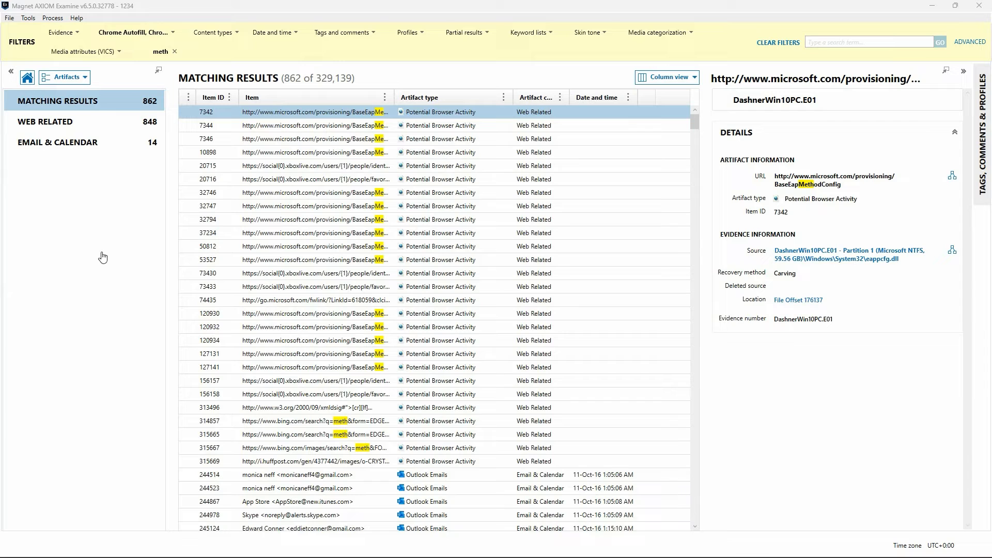
Step: Reset the artifact filter and display the matching media pictures and Cloud OneDrive Files results
{"action": "left_click", "coordinate": [168, 32]}
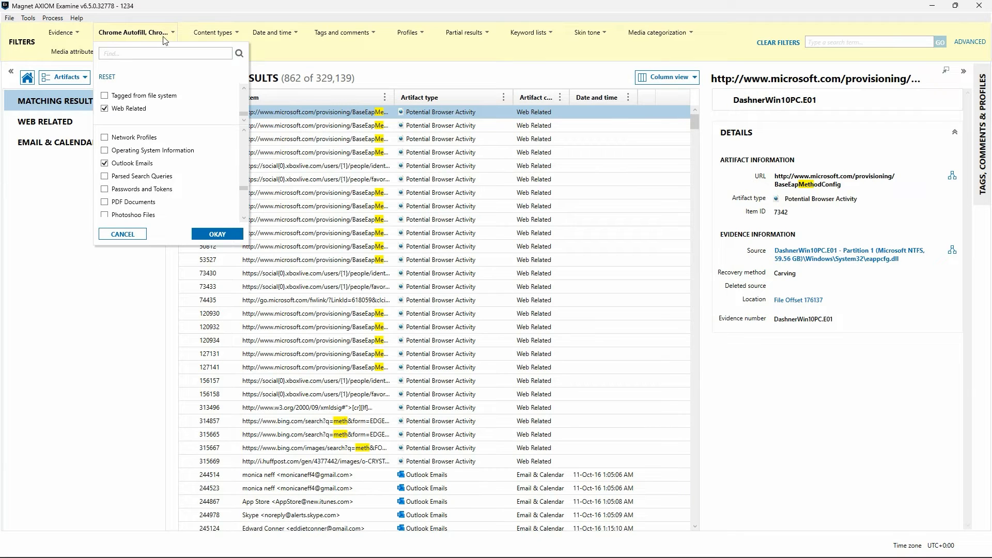
{"action": "left_click", "coordinate": [111, 78]}
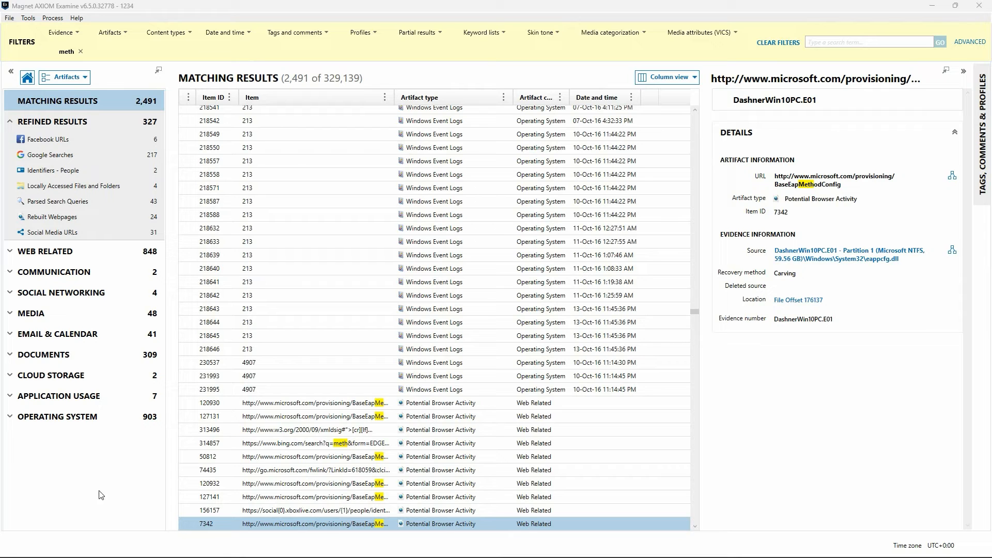
{"action": "left_click", "coordinate": [19, 315]}
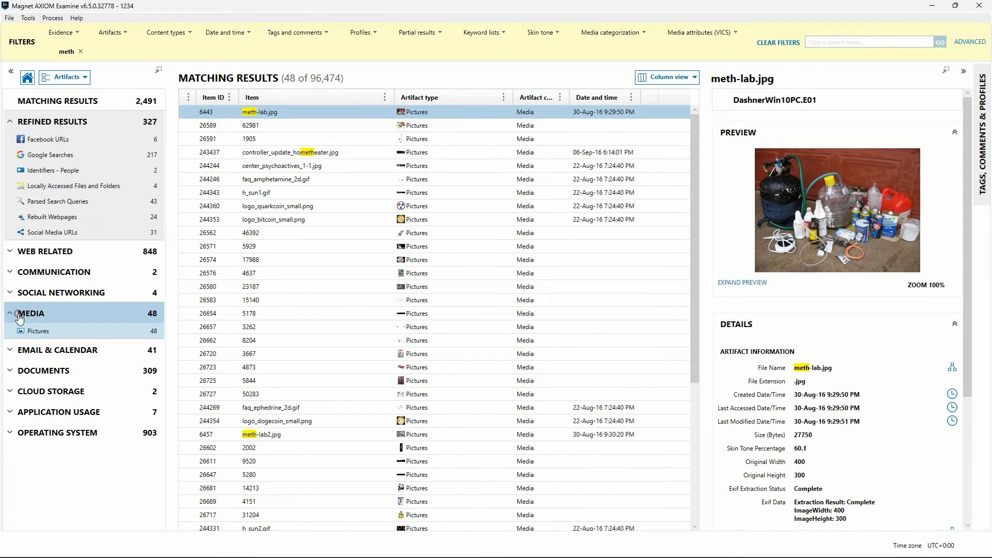
{"action": "left_click", "coordinate": [53, 336]}
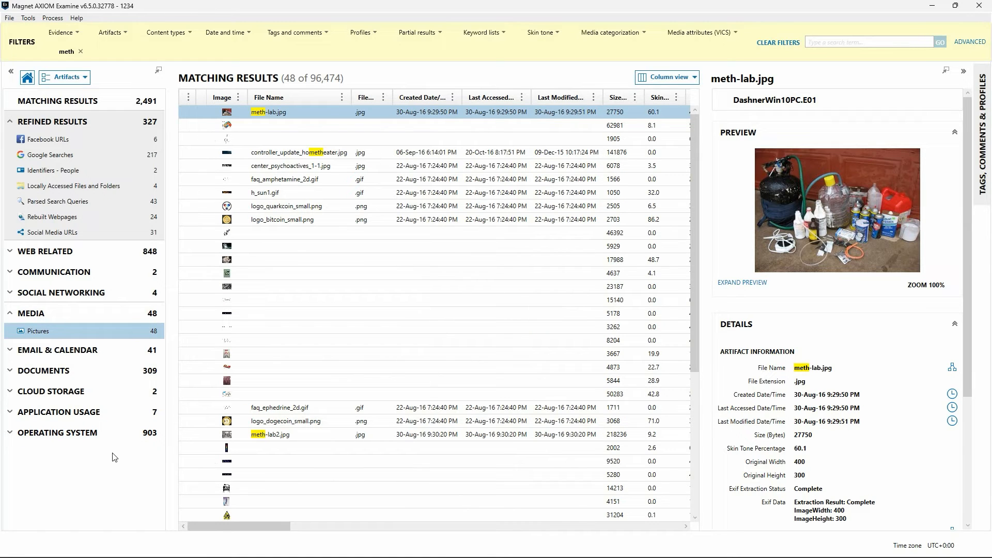
{"action": "left_click", "coordinate": [10, 392]}
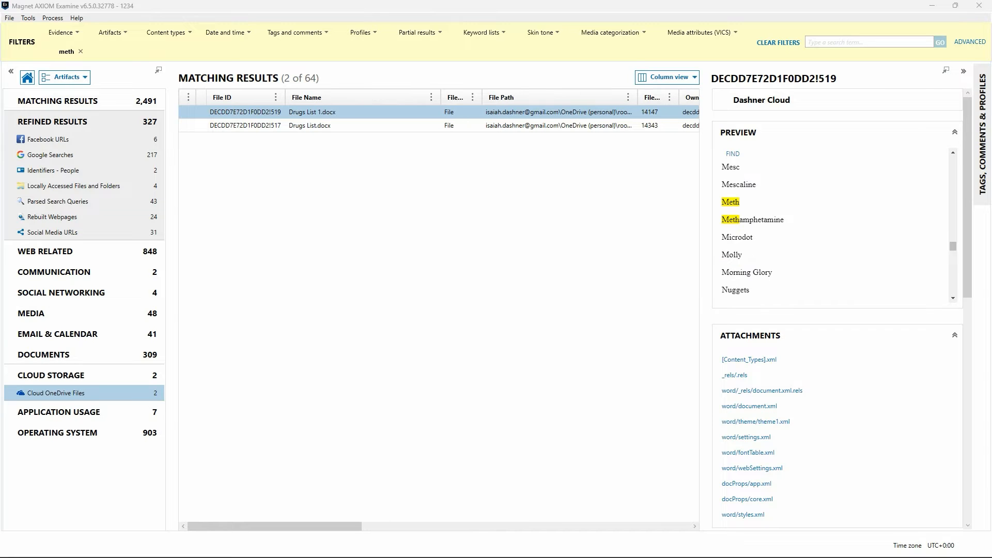
Step: Clear all filters and run an advanced search that includes the term meth
{"action": "left_click", "coordinate": [778, 42]}
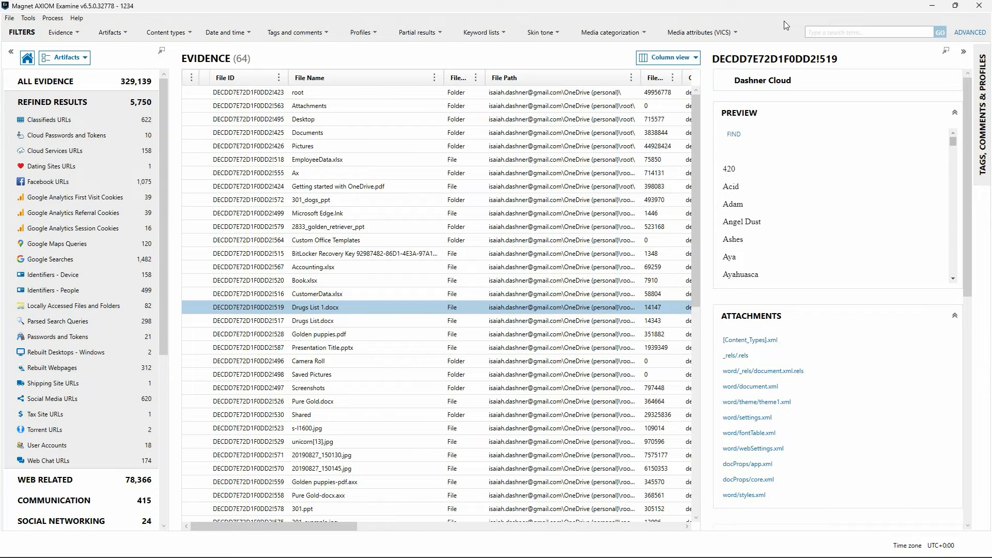
{"action": "left_click", "coordinate": [959, 33]}
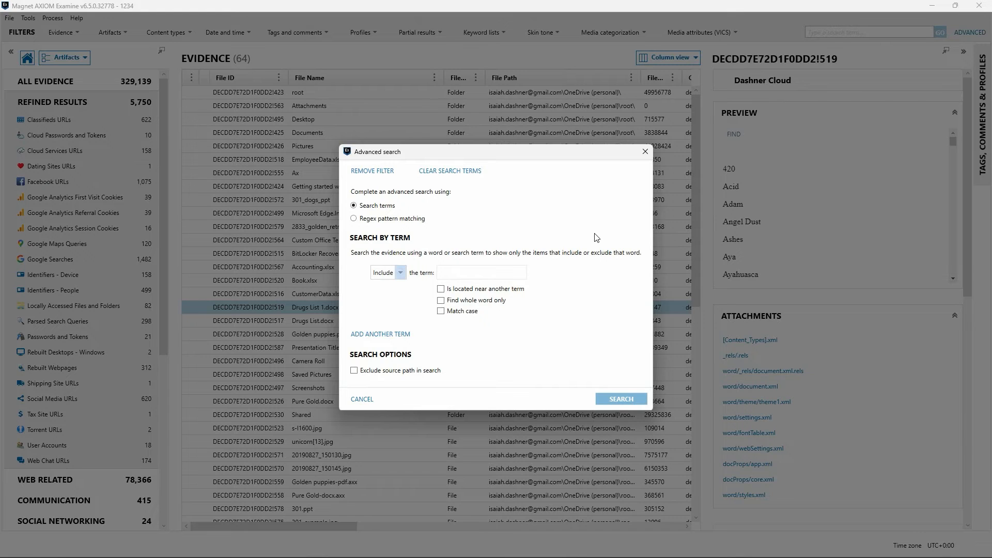
{"action": "left_click", "coordinate": [400, 274]}
{"action": "left_click", "coordinate": [402, 276]}
{"action": "type", "text": "meth"}
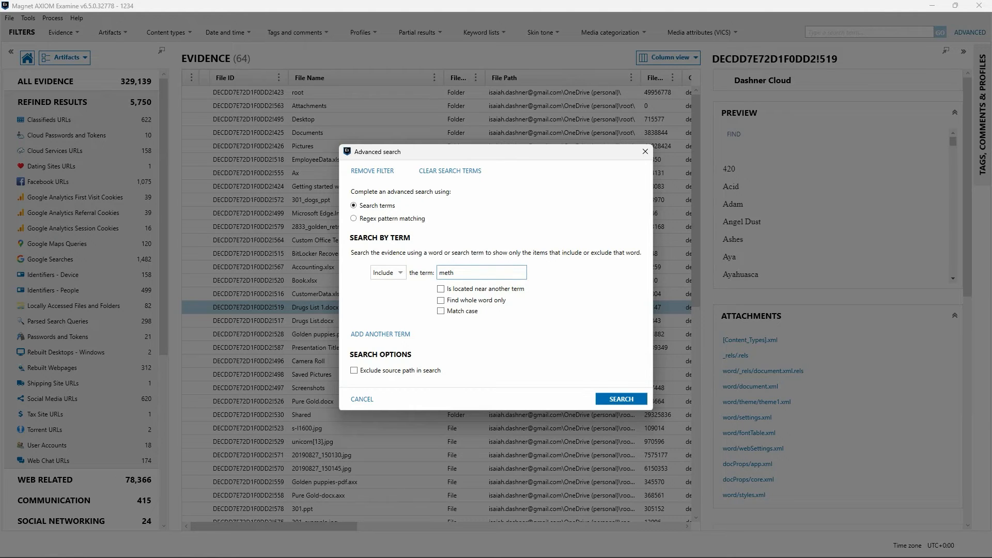
{"action": "left_click", "coordinate": [626, 401]}
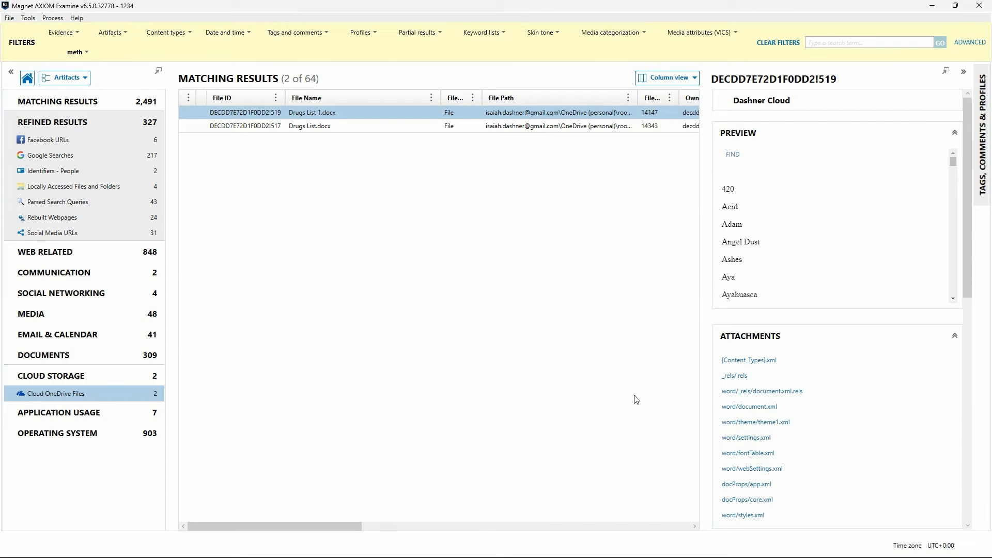
Step: Refine the advanced search to find meth located within 1 word of the term lab
{"action": "left_click", "coordinate": [970, 42]}
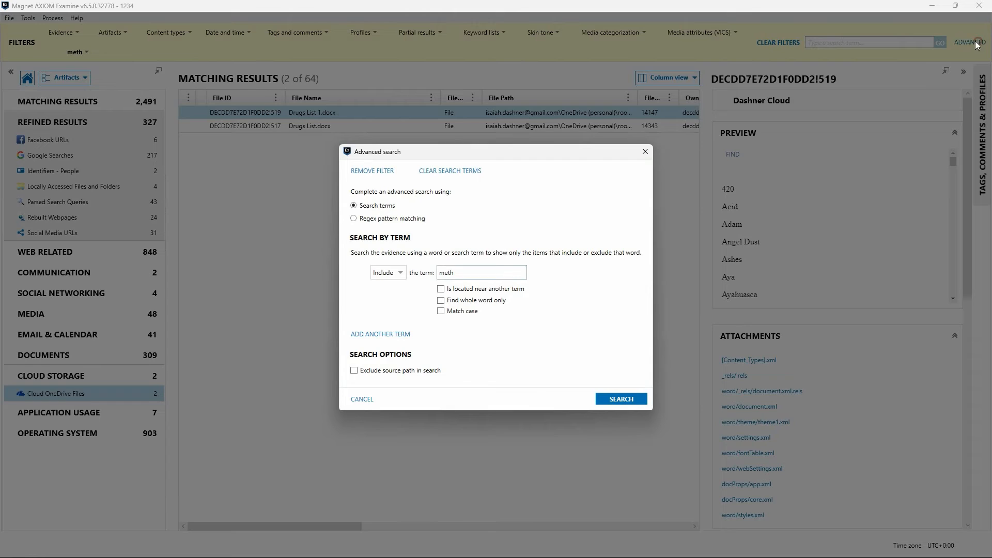
{"action": "left_click", "coordinate": [440, 289]}
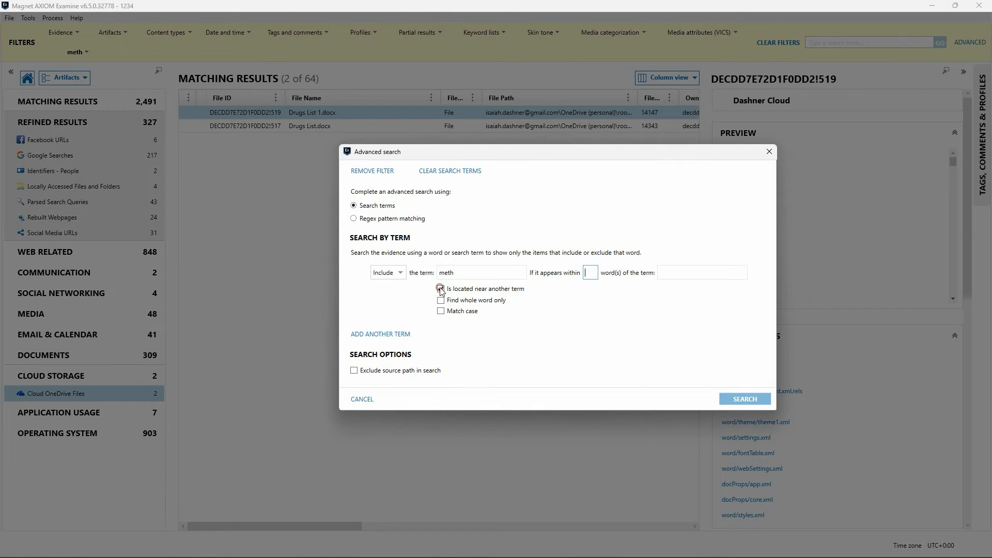
{"action": "key", "text": "Tab"}
{"action": "type", "text": "lab"}
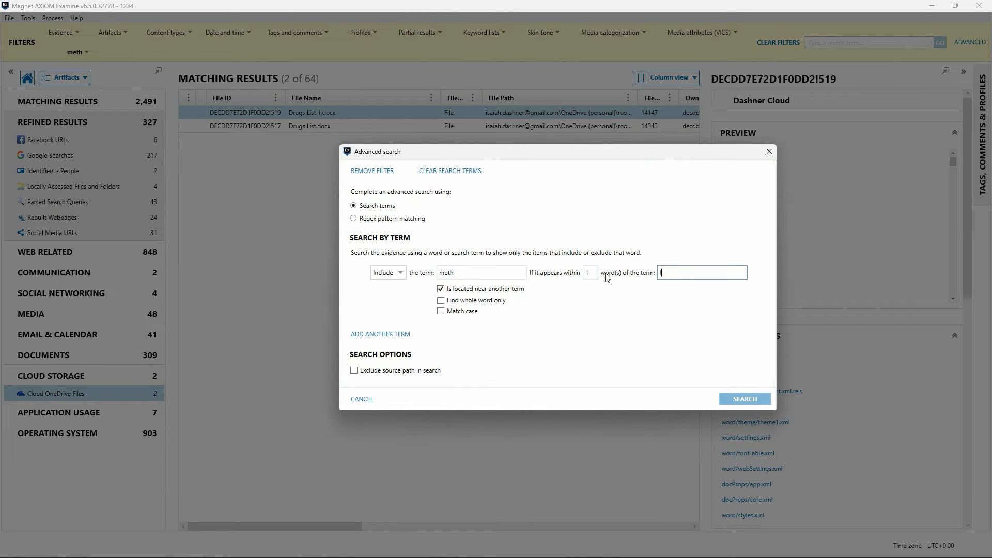
{"action": "left_click", "coordinate": [743, 398]}
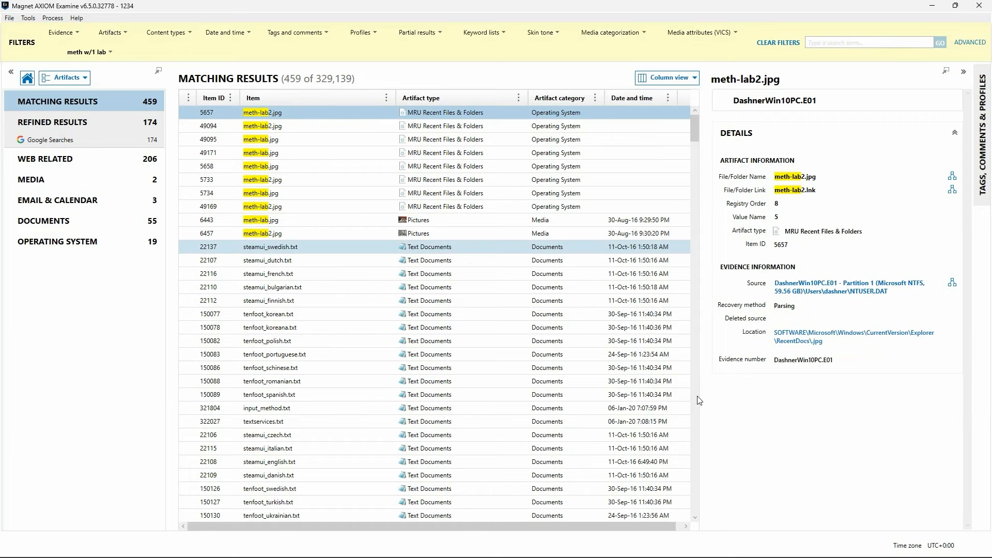
Step: Find meth in the preview of steamui_swedish.txt, step through several hits and clear the find term
{"action": "left_click", "coordinate": [362, 248]}
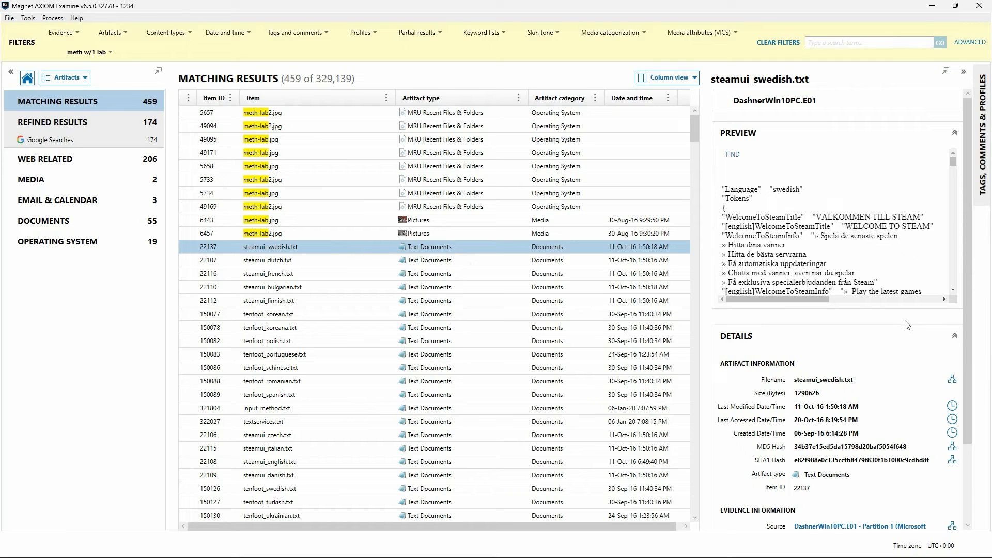
{"action": "left_click", "coordinate": [729, 160]}
{"action": "type", "text": "meth"}
{"action": "key", "text": "Return"}
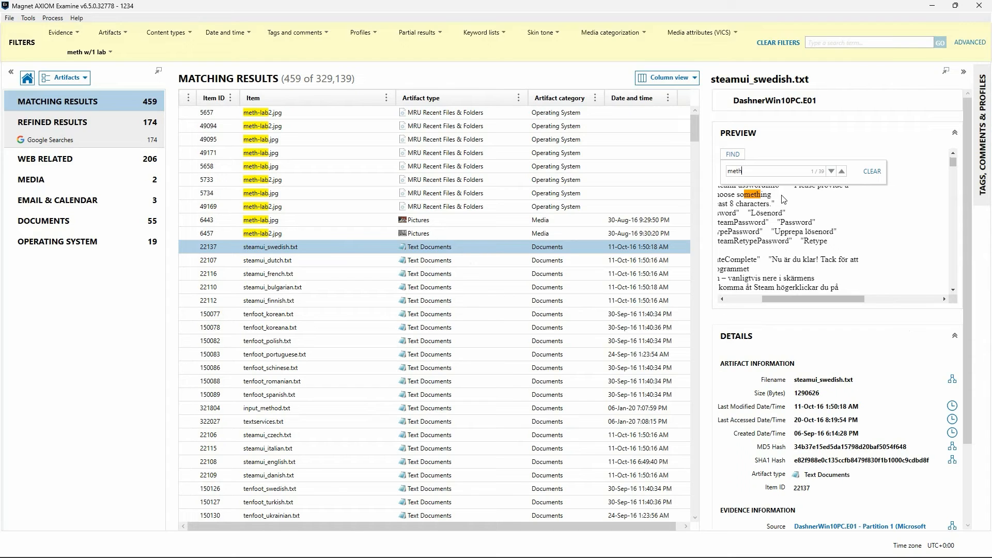
{"action": "left_click", "coordinate": [831, 172]}
{"action": "left_click", "coordinate": [830, 171]}
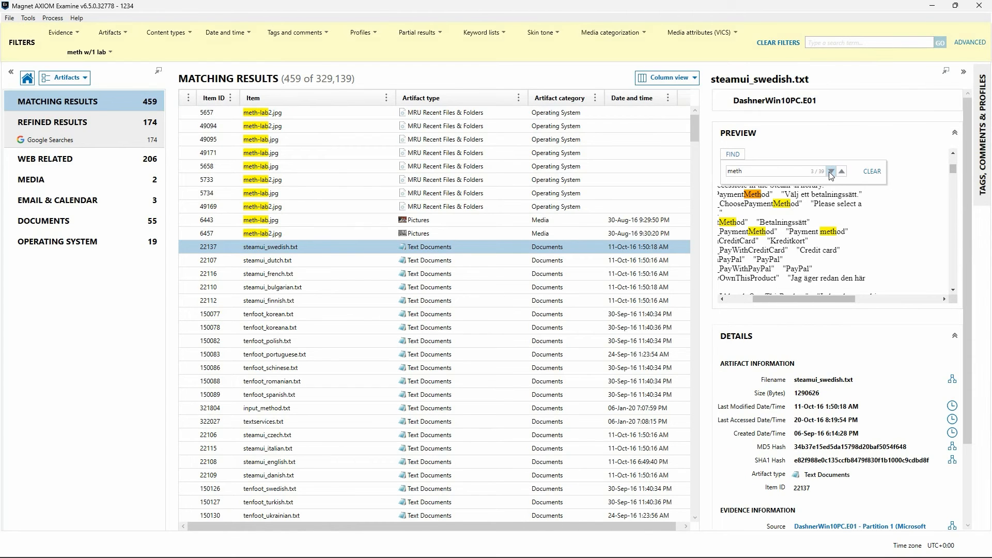
{"action": "left_click", "coordinate": [873, 171]}
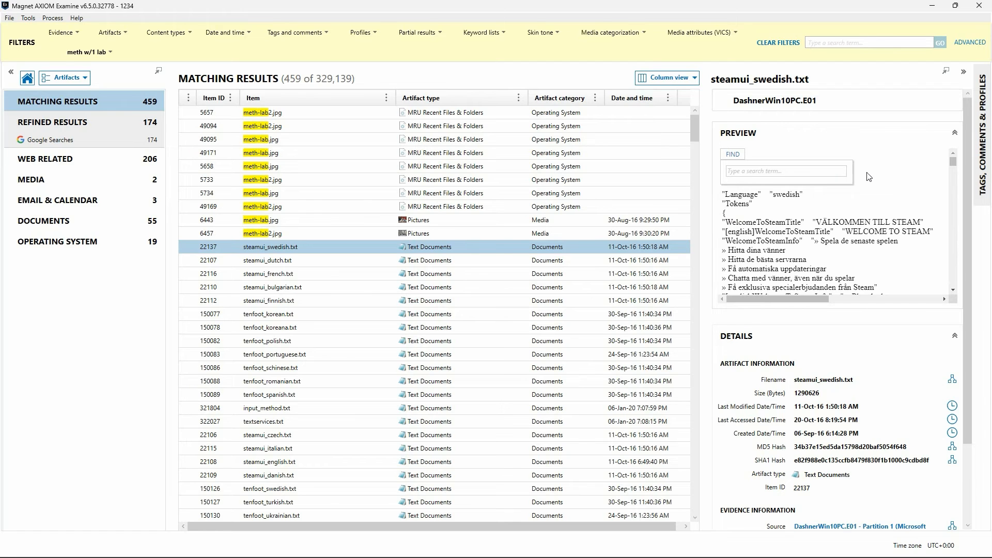
Step: Restrict the meth near lab advanced search to whole words only and rerun it
{"action": "left_click", "coordinate": [969, 43]}
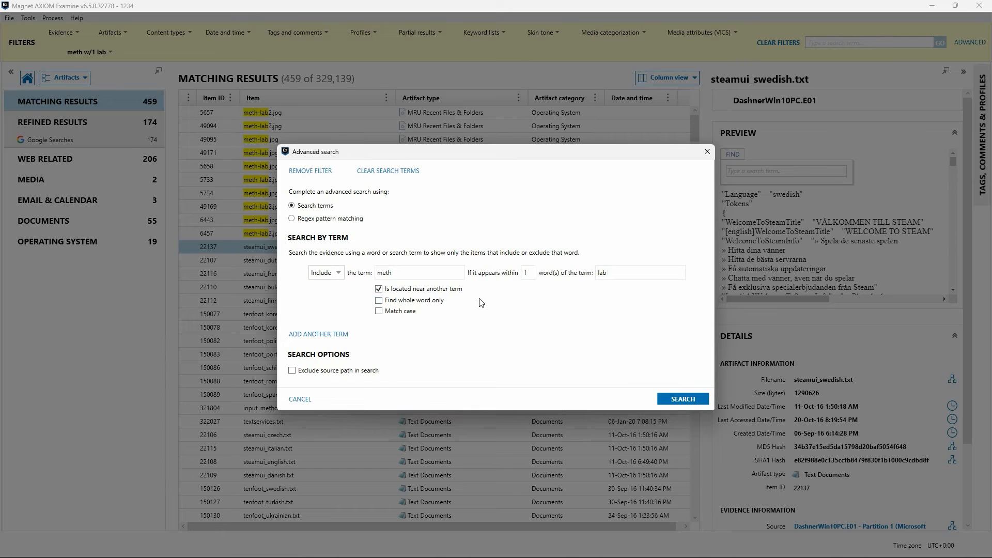
{"action": "left_click", "coordinate": [379, 301]}
{"action": "left_click", "coordinate": [649, 392]}
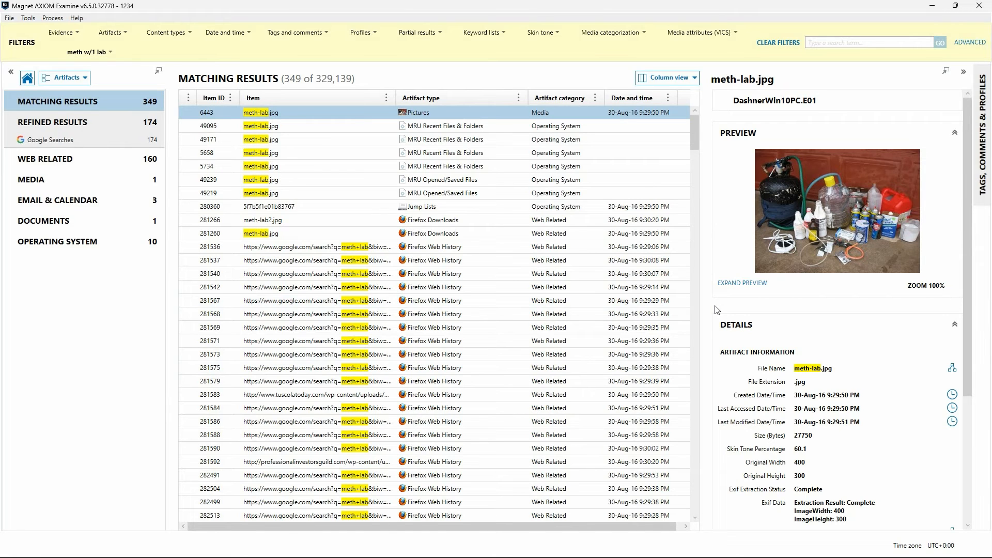
Step: Clear the advanced search terms and search for items containing both meth and cannabis, combined with AND
{"action": "left_click", "coordinate": [963, 43]}
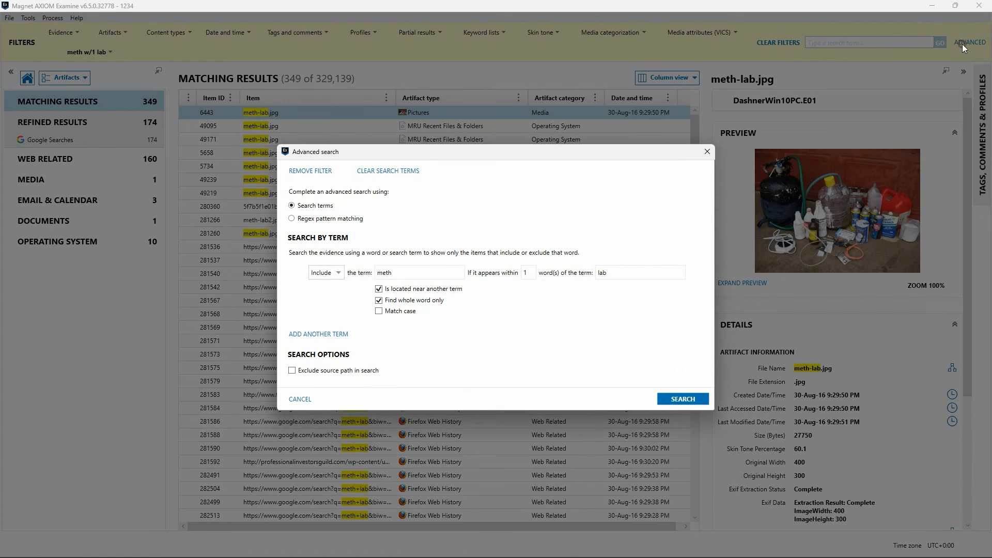
{"action": "left_click", "coordinate": [401, 171]}
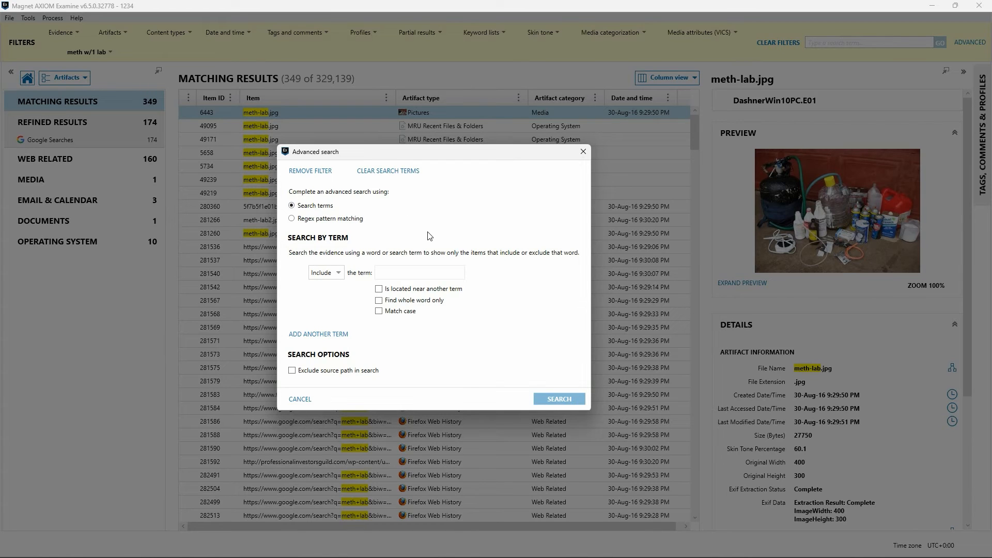
{"action": "left_click", "coordinate": [423, 268]}
{"action": "type", "text": "meth"}
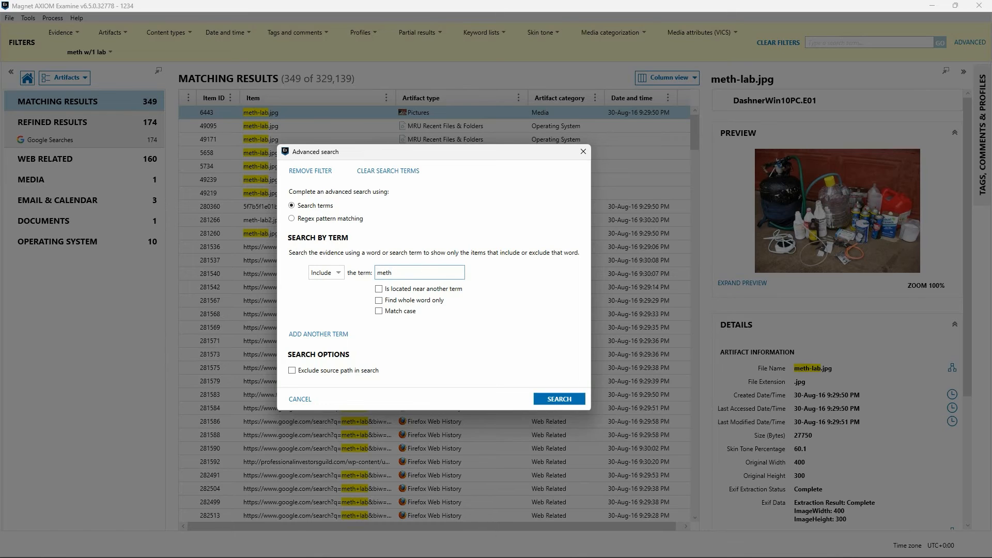
{"action": "left_click", "coordinate": [323, 335]}
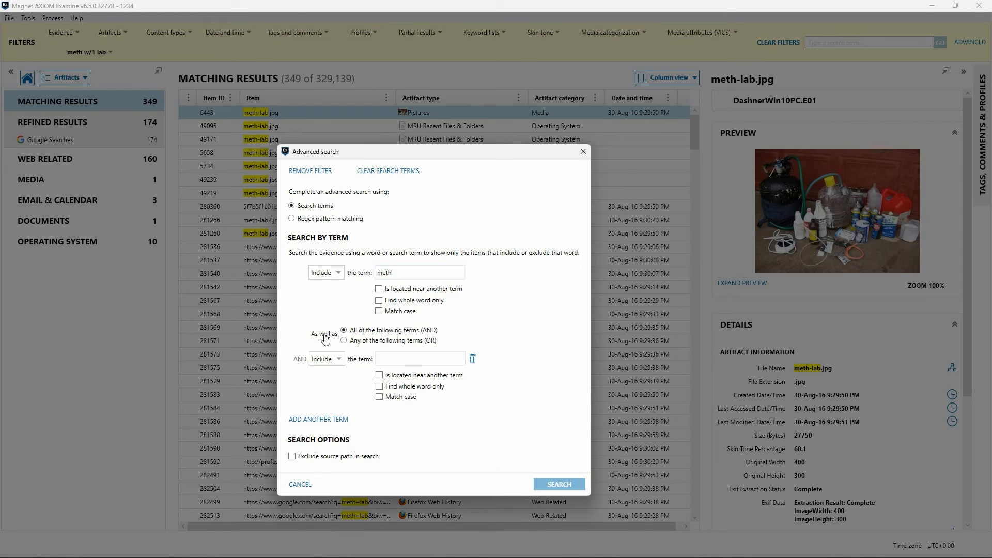
{"action": "type", "text": "cannabis"}
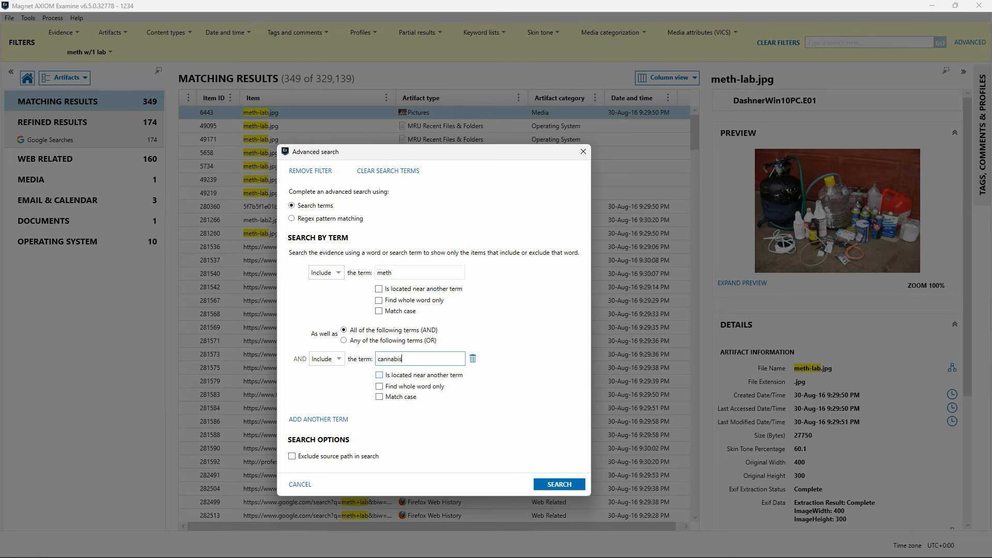
{"action": "left_click", "coordinate": [559, 484]}
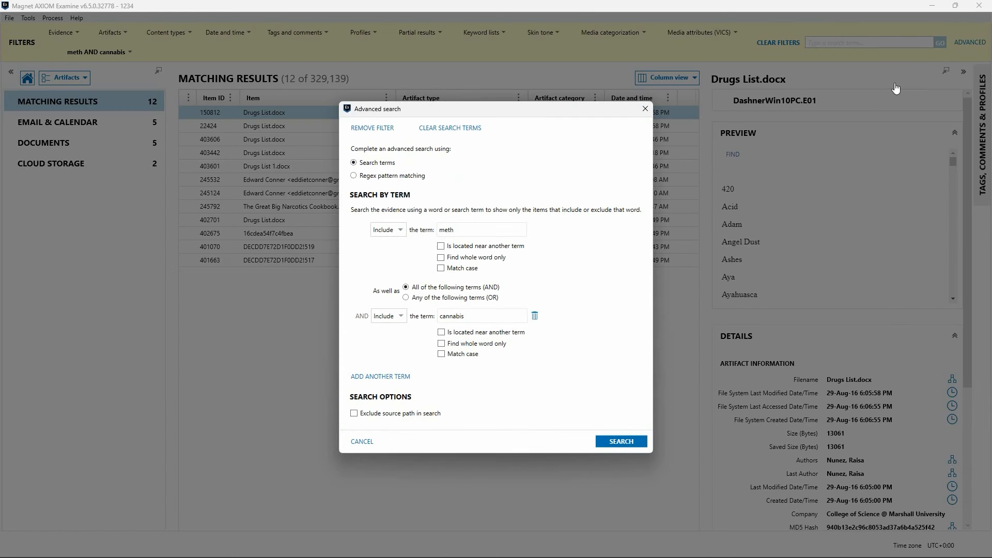
Step: Change the advanced search to match any of the terms meth or cannabis (OR) and run it
{"action": "left_click", "coordinate": [962, 43]}
{"action": "left_click", "coordinate": [440, 298]}
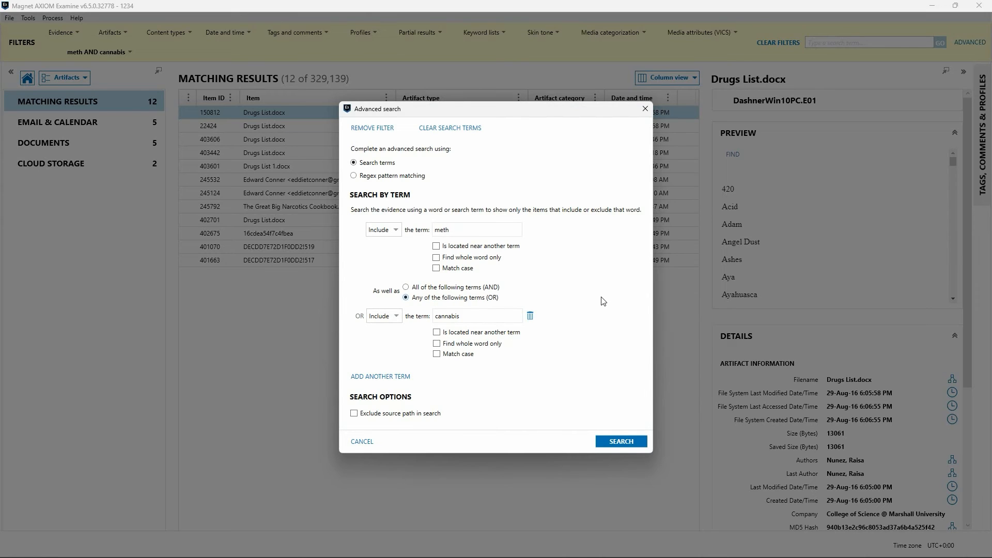
{"action": "left_click", "coordinate": [620, 443]}
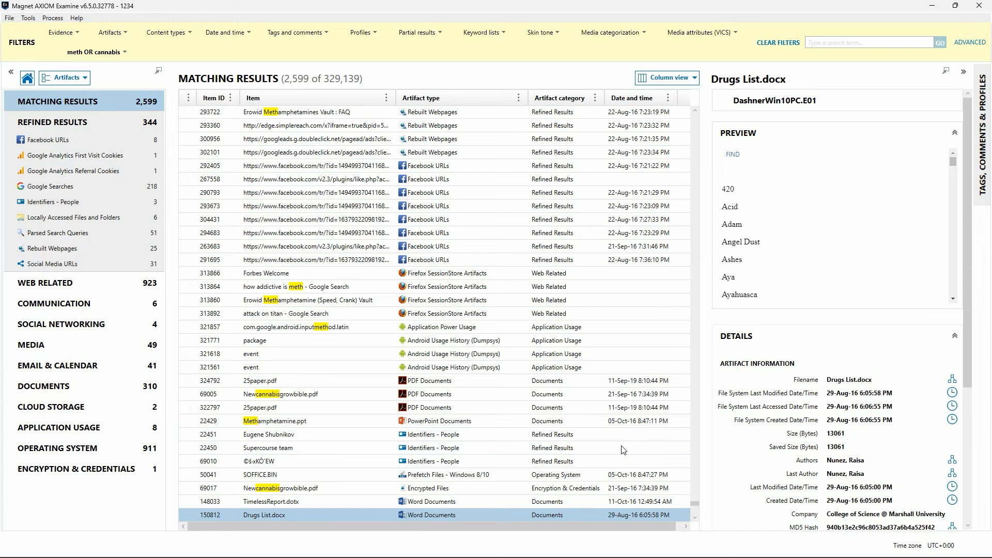
Step: Limit the term meth to whole words only in the OR search and rerun it
{"action": "left_click", "coordinate": [970, 42]}
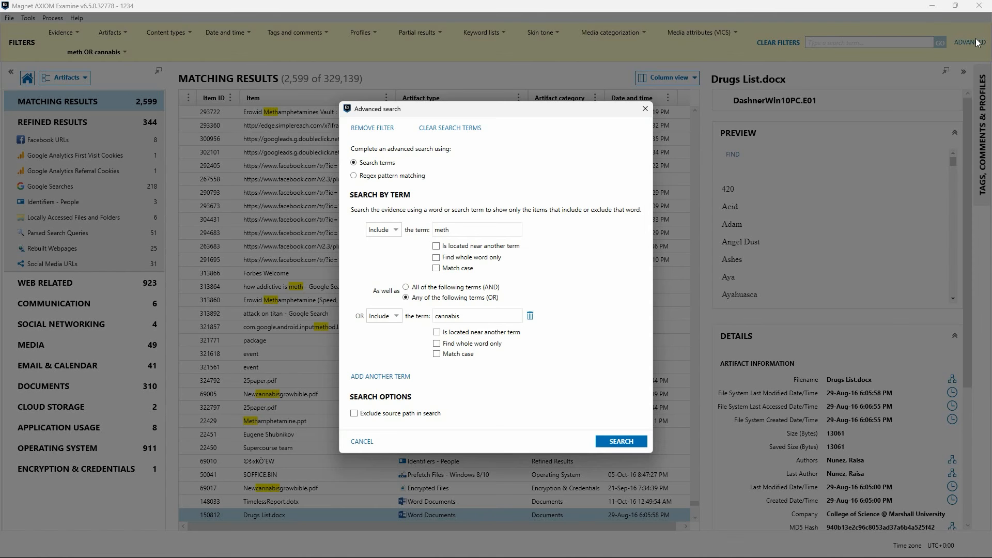
{"action": "left_click", "coordinate": [436, 258]}
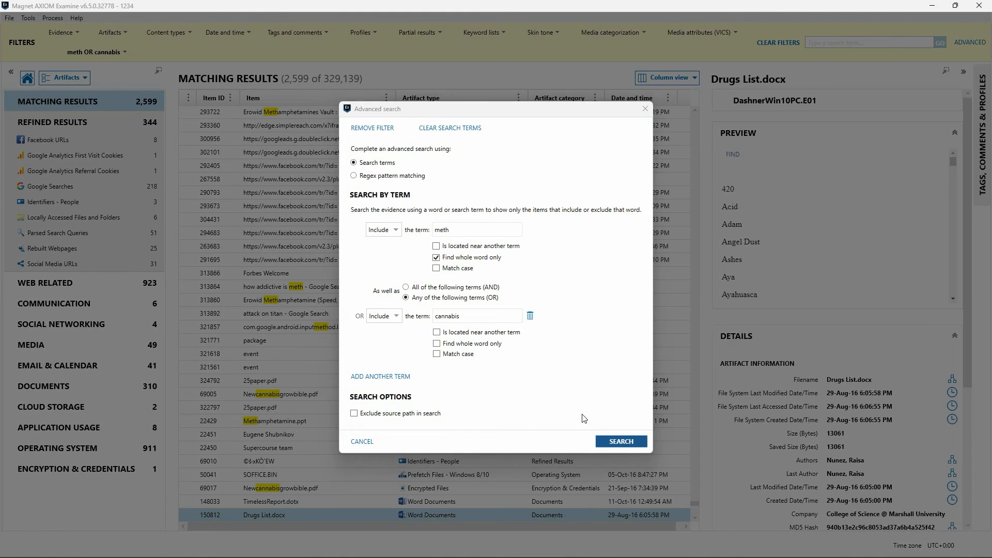
{"action": "left_click", "coordinate": [603, 441]}
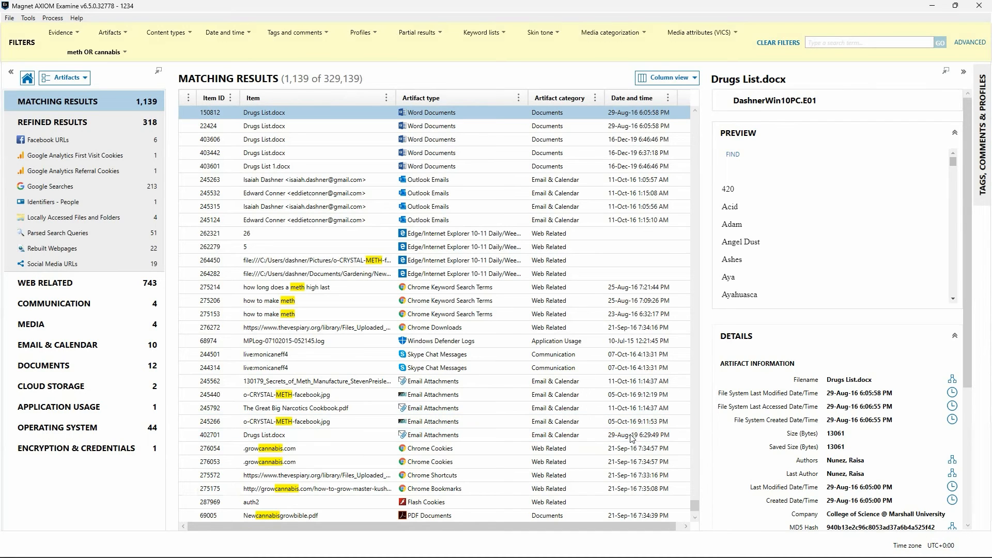
Step: Replace the term cannabis with users, require all terms (AND) and run the advanced search
{"action": "left_click", "coordinate": [978, 46]}
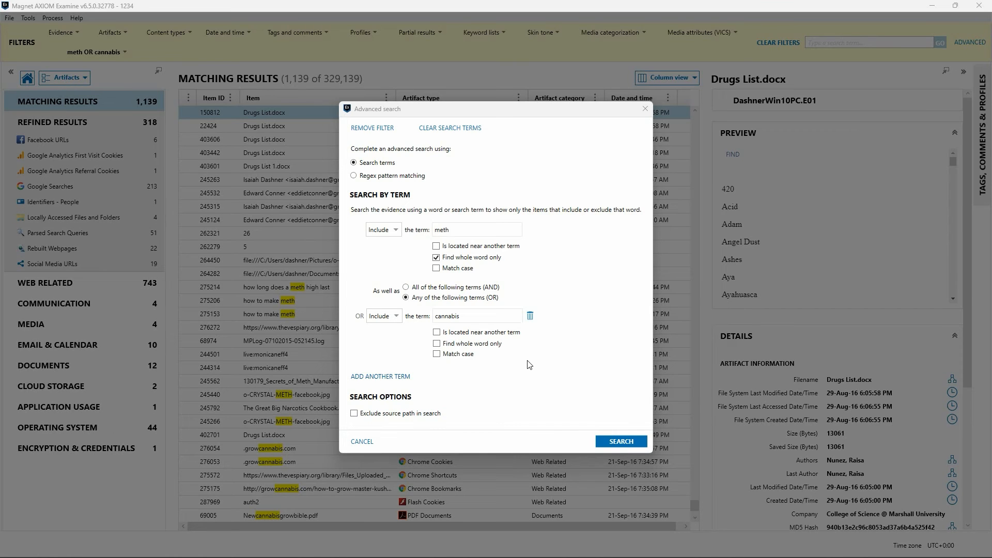
{"action": "double_click", "coordinate": [505, 314]}
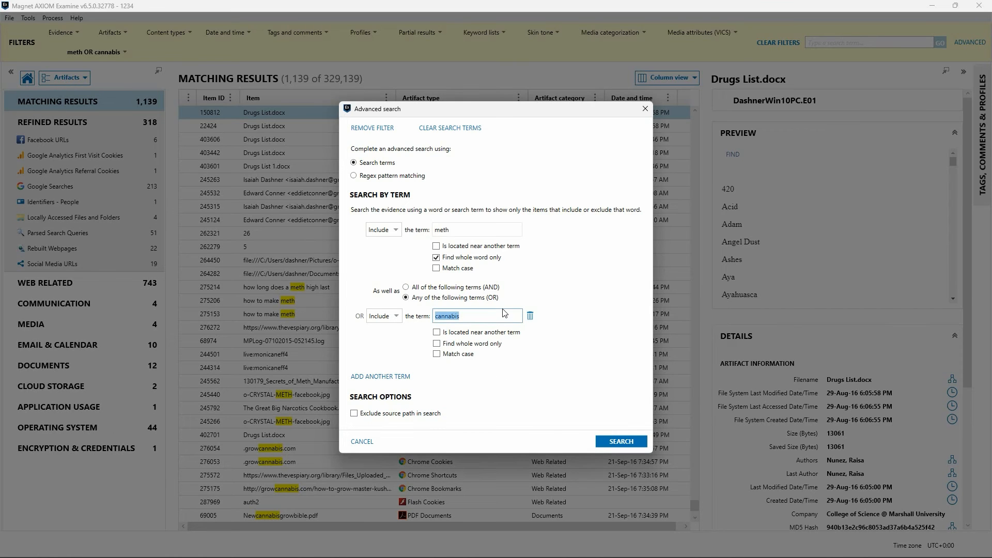
{"action": "key", "text": "BackSpace"}
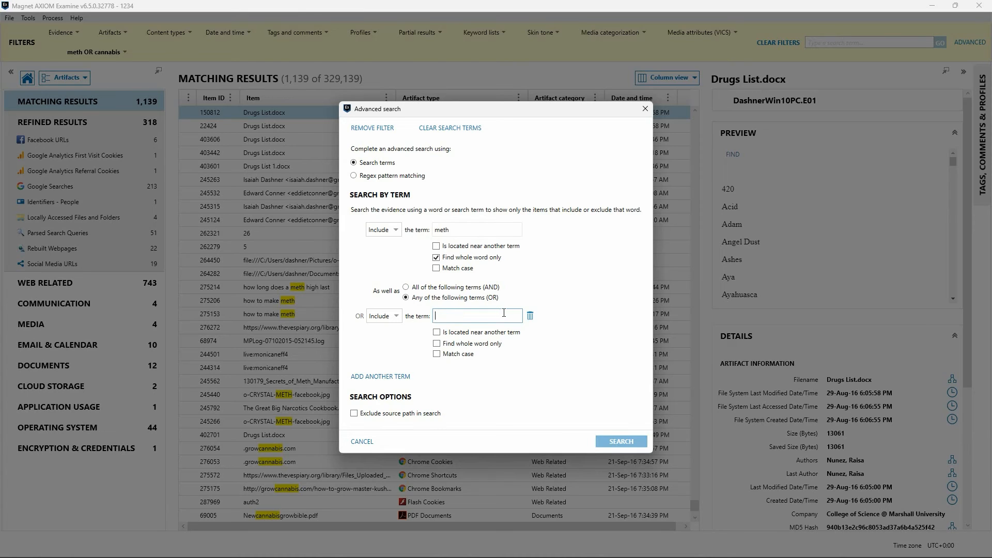
{"action": "type", "text": "users"}
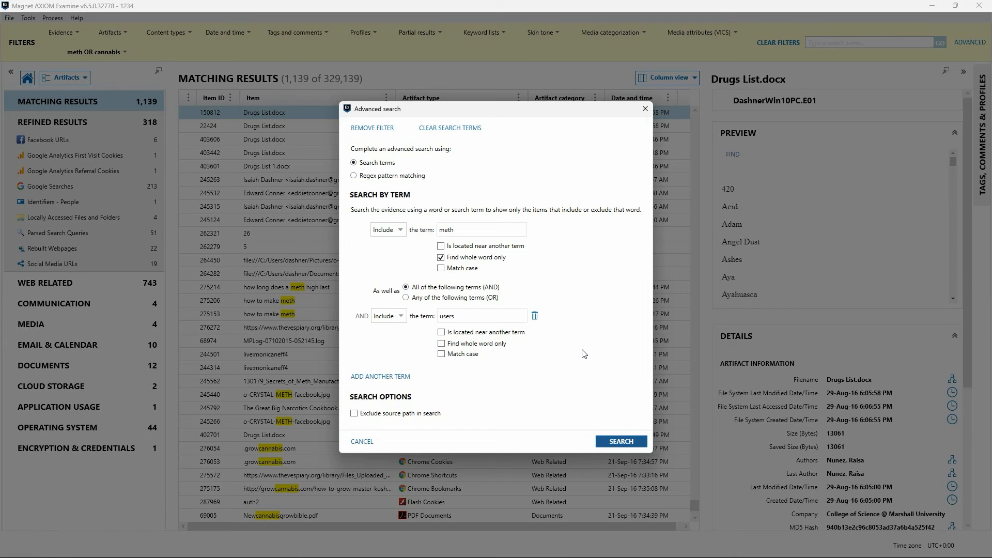
{"action": "left_click", "coordinate": [629, 442]}
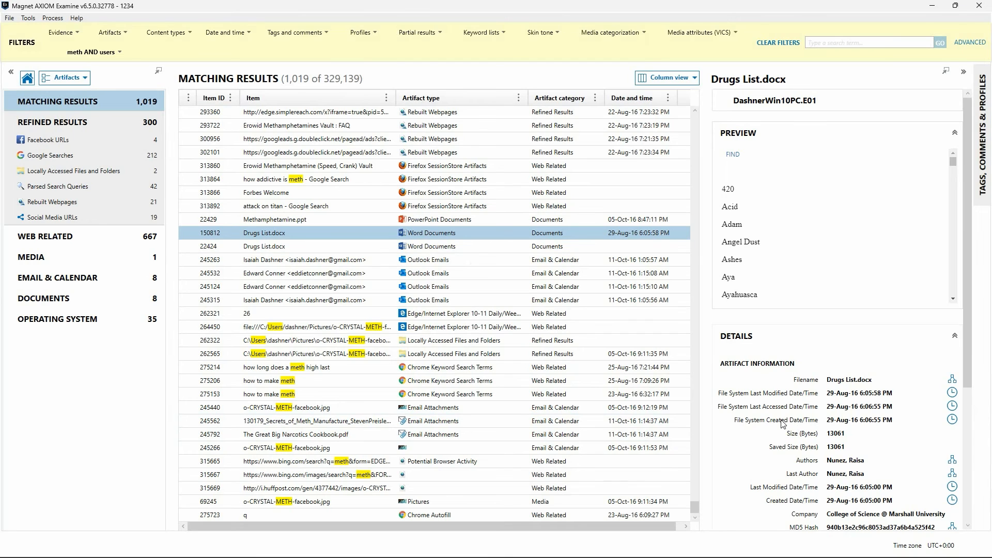
Step: Check the source path of Drugs List.docx, then exclude source paths from the meth AND users advanced search and rerun it
{"action": "scroll", "coordinate": [783, 425], "scroll_direction": "down", "scroll_amount": 4}
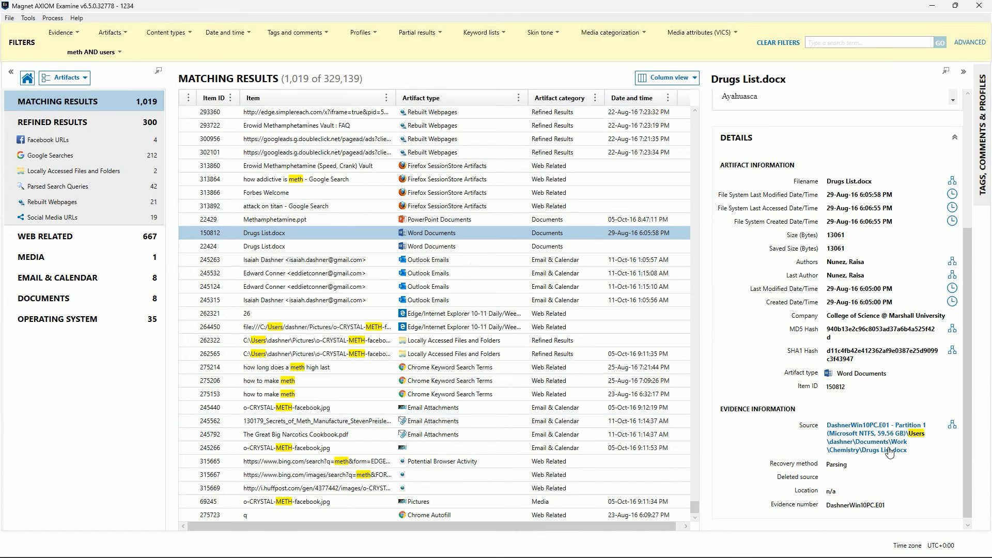
{"action": "left_click", "coordinate": [970, 43]}
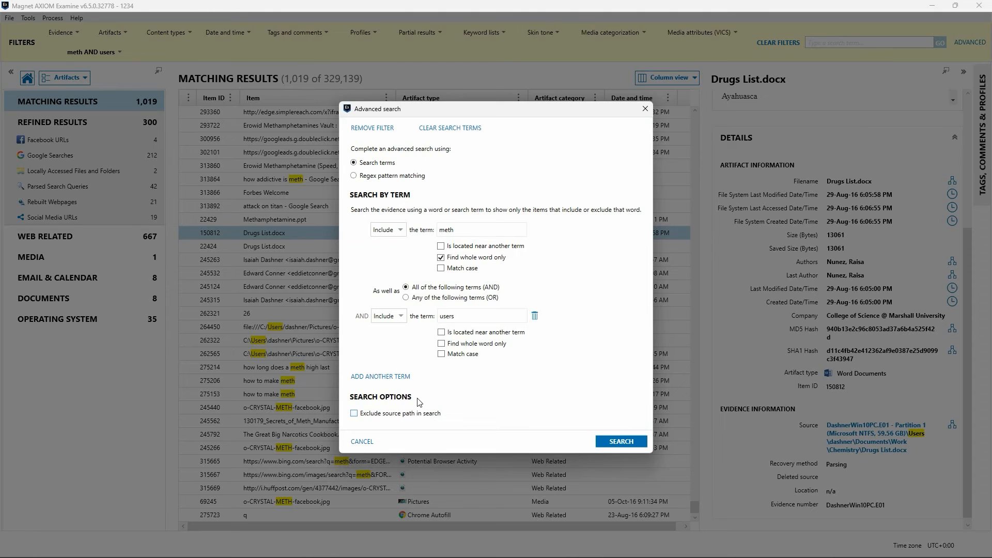
{"action": "left_click", "coordinate": [384, 417]}
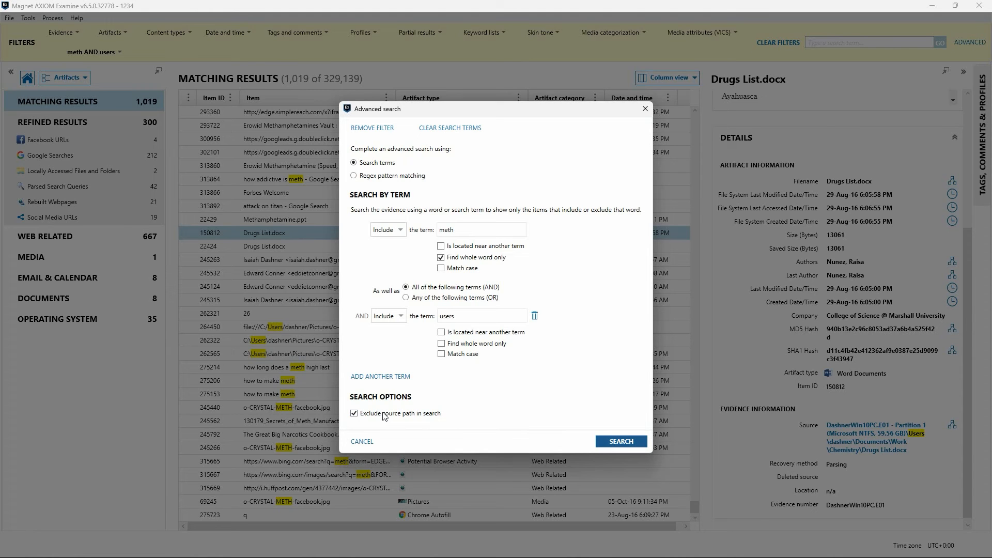
{"action": "left_click", "coordinate": [610, 442]}
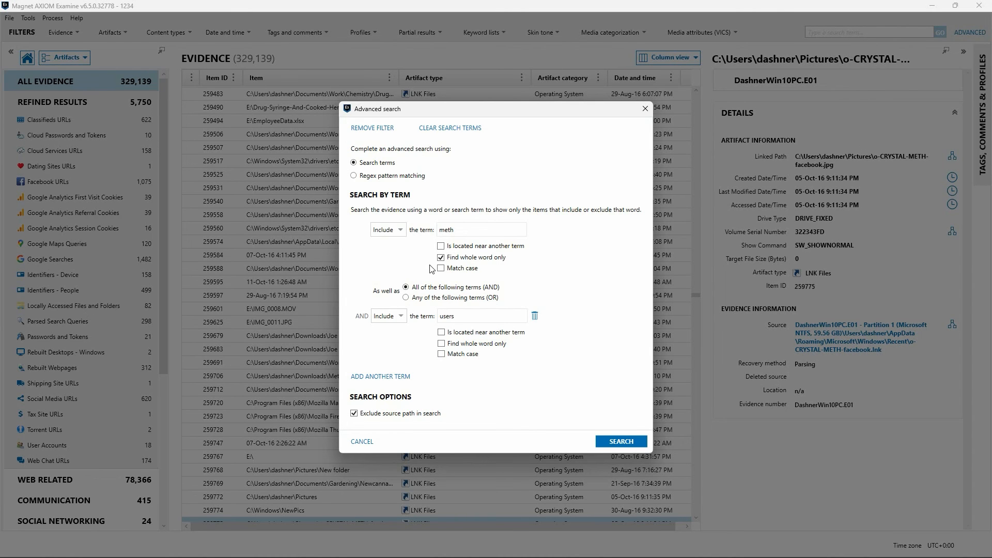
Step: Replace the term users with cannabis, match any term (OR), remove the whole-word limit from meth and run the advanced search
{"action": "double_click", "coordinate": [463, 316]}
{"action": "key", "text": "BackSpace"}
{"action": "type", "text": "cannabis"}
{"action": "left_click", "coordinate": [429, 297]}
{"action": "left_click", "coordinate": [449, 261]}
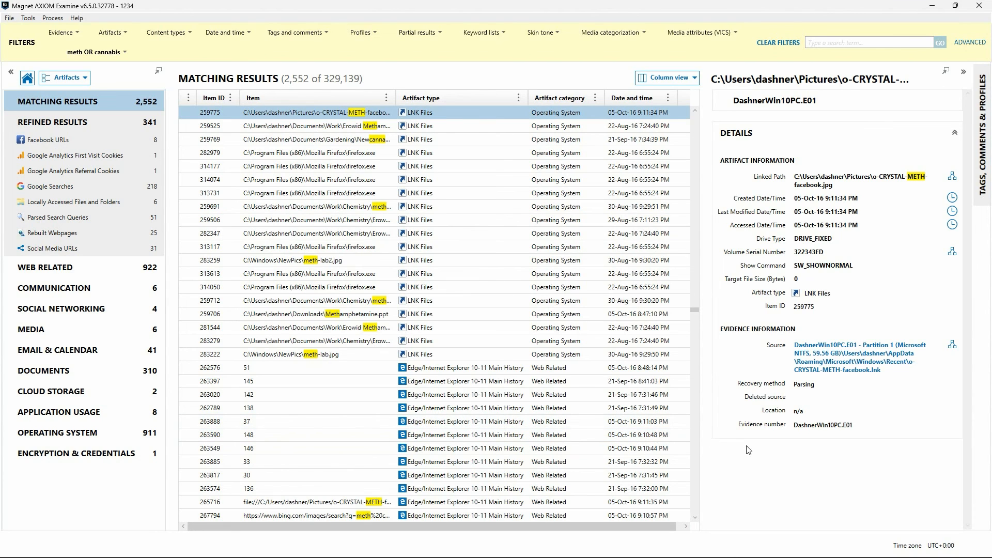
Step: Change the advanced search to regex pattern matching and run it with the expression meth|cannabis
{"action": "left_click", "coordinate": [971, 45]}
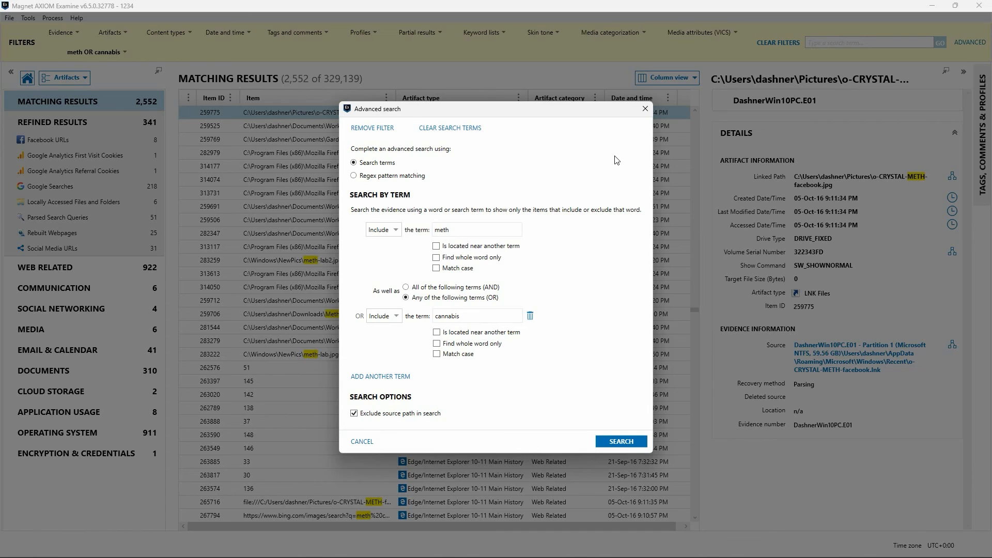
{"action": "left_click", "coordinate": [380, 176]}
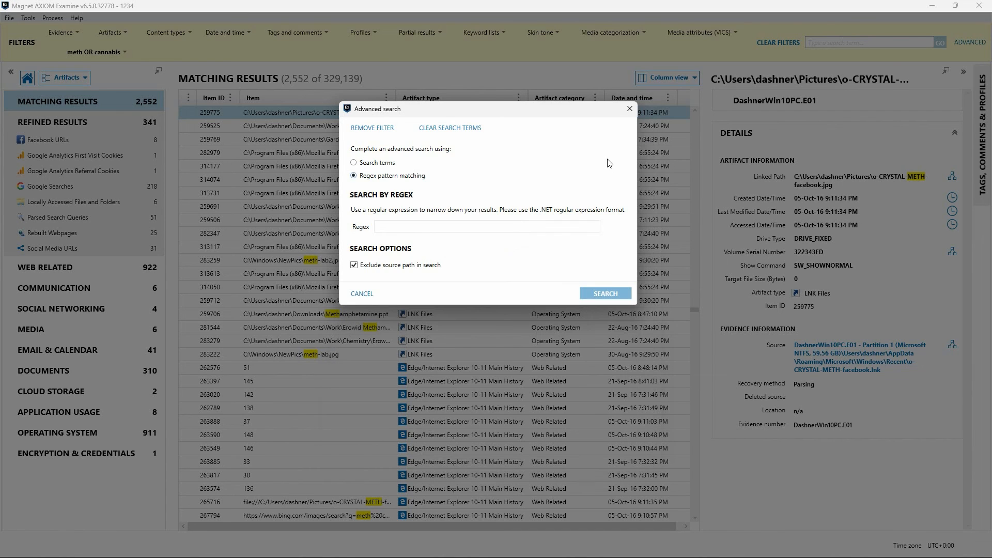
{"action": "left_click", "coordinate": [423, 226]}
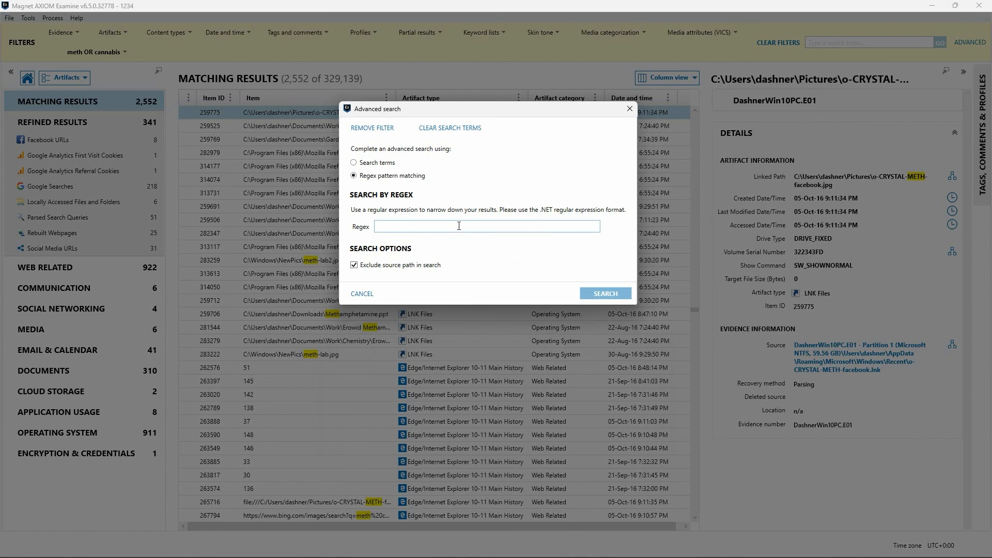
{"action": "left_click", "coordinate": [461, 227]}
{"action": "type", "text": "meth"}
{"action": "key", "text": "BackSpace"}
{"action": "key", "text": "BackSpace"}
{"action": "key", "text": "BackSpace"}
{"action": "key", "text": "BackSpace"}
{"action": "type", "text": "meth"}
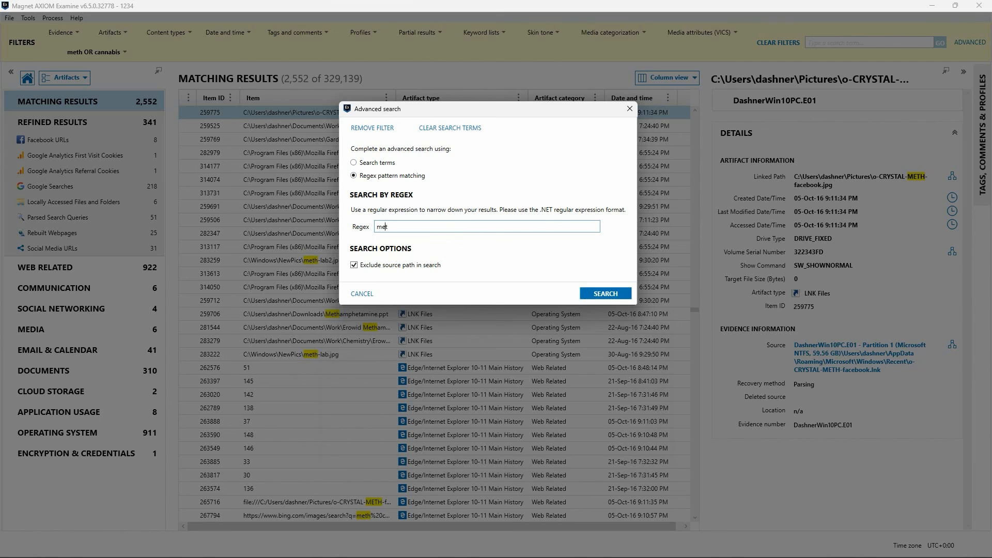
{"action": "type", "text": "|cannabix"}
{"action": "key", "text": "Return"}
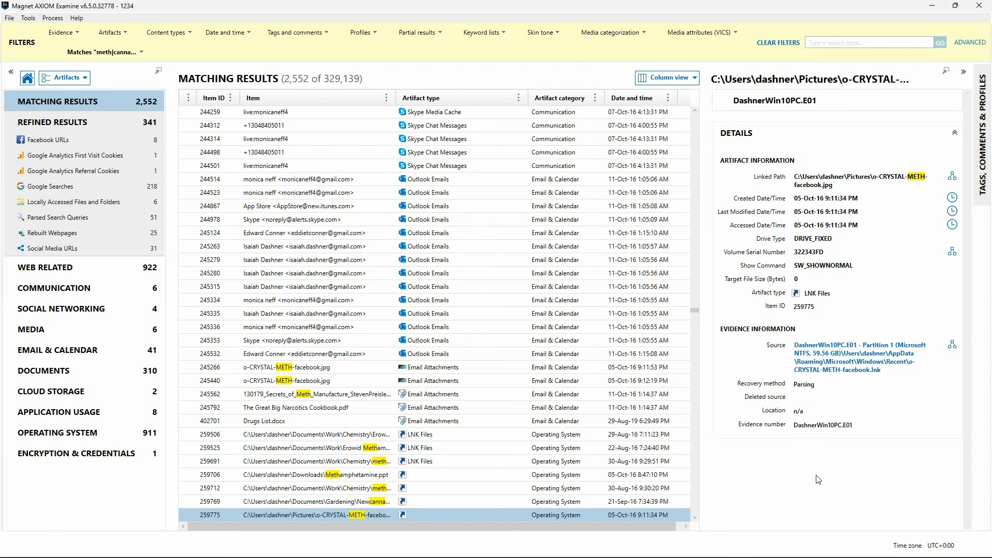